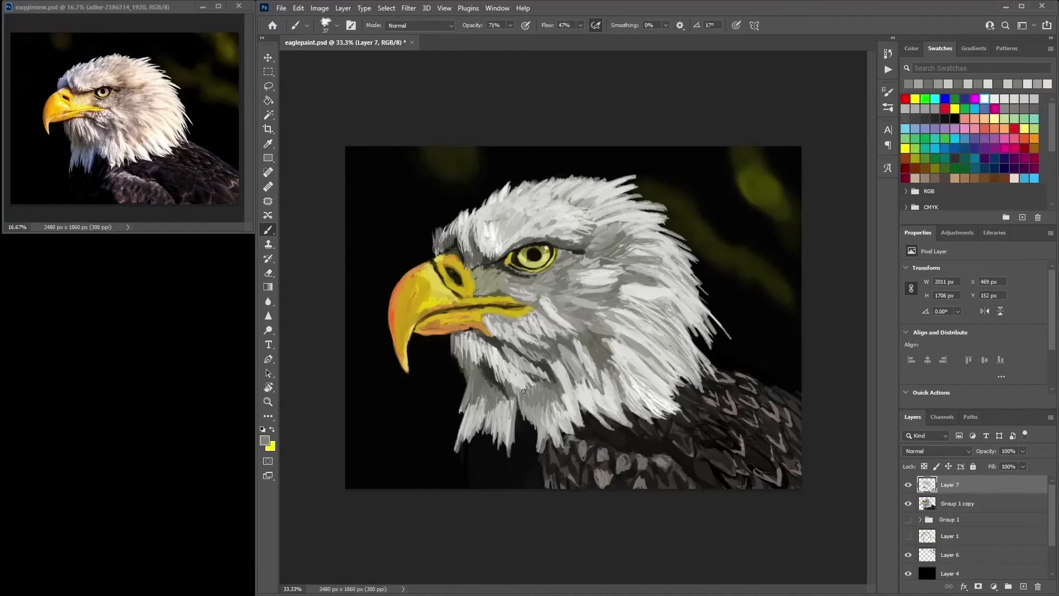
- Paint feather strokes in sampled light and mid greys over the neck, cheek, crown and forehead on Layer 7
{"action": "left_click", "coordinate": [514, 406], "text": "alt"}
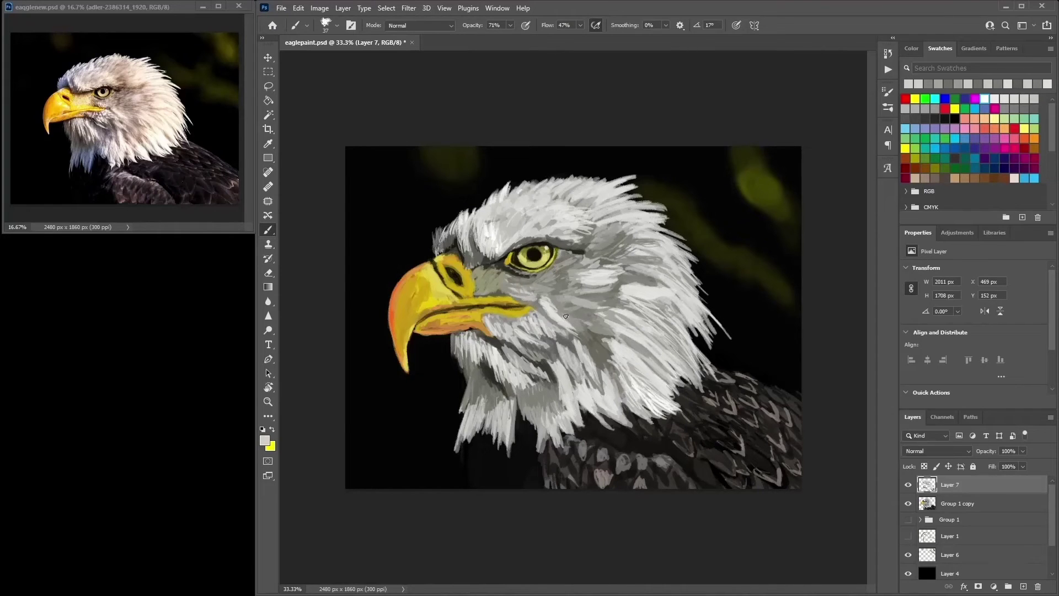
{"action": "left_click_drag", "start_coordinate": [638, 364], "coordinate": [610, 333]}
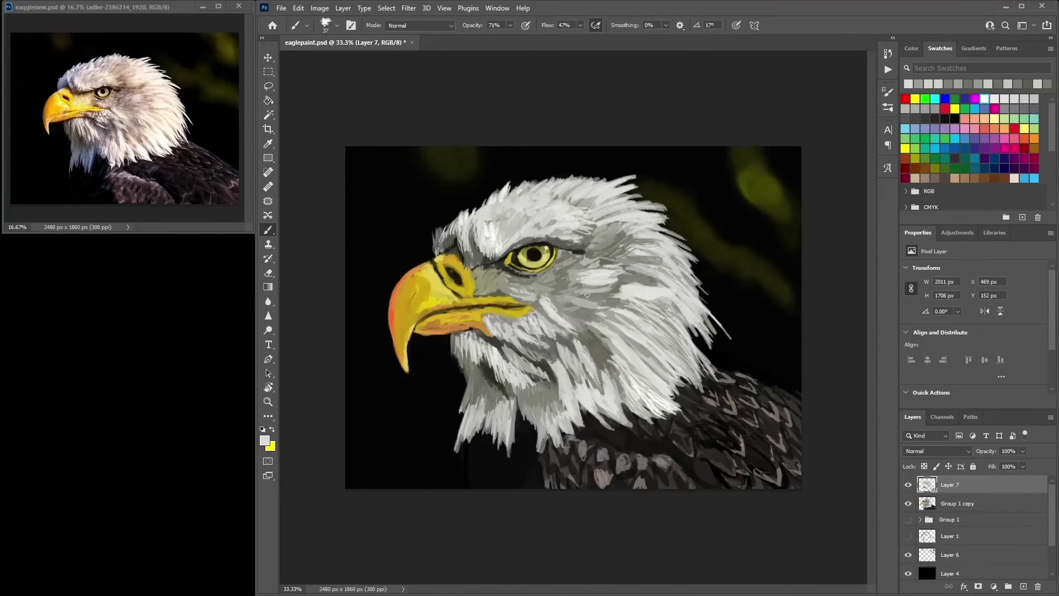
{"action": "mouse_move", "coordinate": [543, 282]}
{"action": "left_mouse_down"}
{"action": "mouse_move", "coordinate": [535, 289]}
{"action": "mouse_move", "coordinate": [573, 205]}
{"action": "left_mouse_up"}
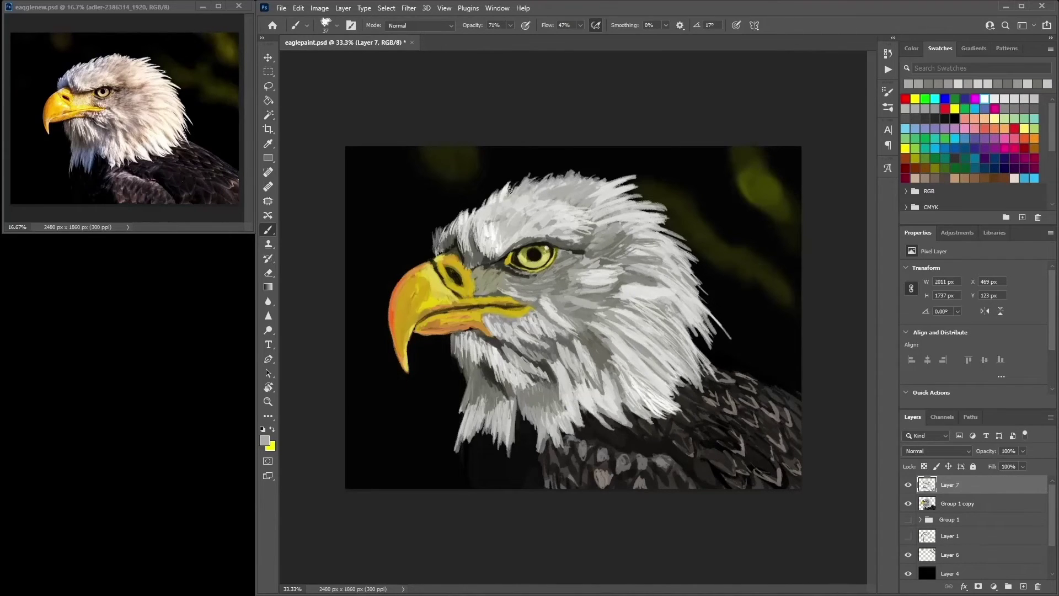
{"action": "mouse_move", "coordinate": [462, 225]}
{"action": "left_mouse_down"}
{"action": "mouse_move", "coordinate": [435, 255]}
{"action": "mouse_move", "coordinate": [510, 218]}
{"action": "mouse_move", "coordinate": [500, 227]}
{"action": "mouse_move", "coordinate": [529, 193]}
{"action": "mouse_move", "coordinate": [524, 210]}
{"action": "mouse_move", "coordinate": [529, 177]}
{"action": "left_mouse_up"}
- Paint broader light and dark grey feather strokes across the forehead, crown and the area behind the eye with a size 61 brush
{"action": "left_click", "coordinate": [513, 266], "text": "alt"}
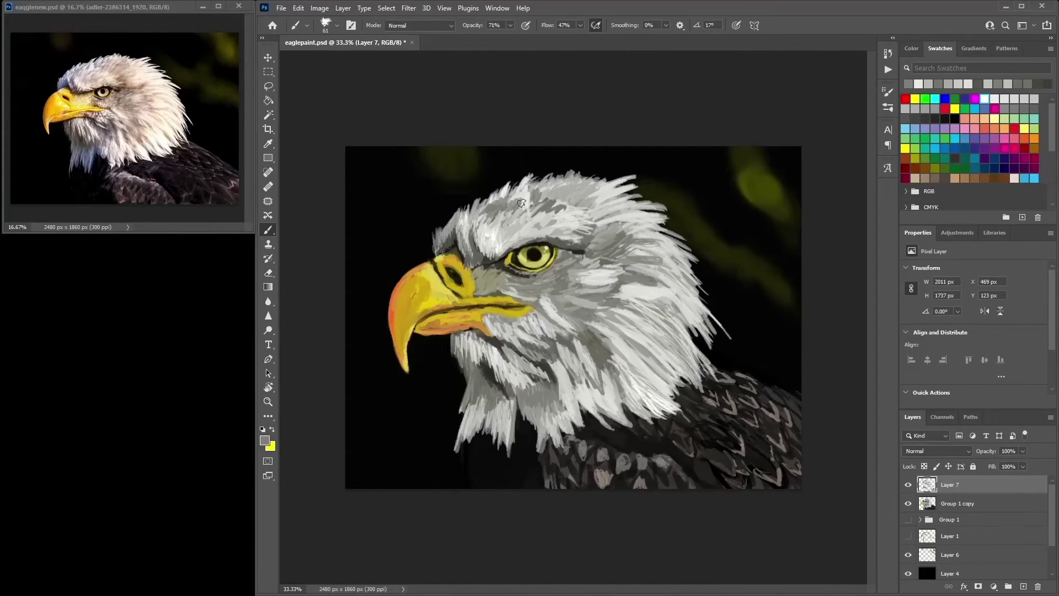
{"action": "mouse_move", "coordinate": [532, 212]}
{"action": "left_mouse_down"}
{"action": "mouse_move", "coordinate": [493, 217]}
{"action": "mouse_move", "coordinate": [541, 201]}
{"action": "mouse_move", "coordinate": [559, 220]}
{"action": "mouse_move", "coordinate": [582, 204]}
{"action": "left_mouse_up"}
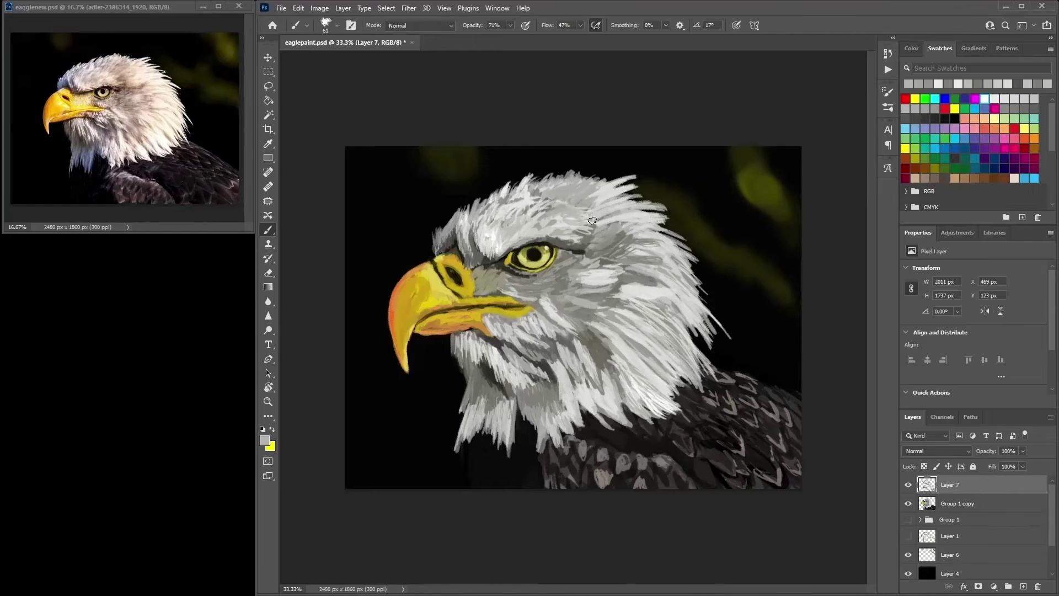
{"action": "mouse_move", "coordinate": [573, 240]}
{"action": "left_mouse_down"}
{"action": "mouse_move", "coordinate": [600, 231]}
{"action": "mouse_move", "coordinate": [598, 200]}
{"action": "mouse_move", "coordinate": [544, 188]}
{"action": "left_mouse_up"}
{"action": "left_click_drag", "start_coordinate": [601, 207], "coordinate": [587, 191]}
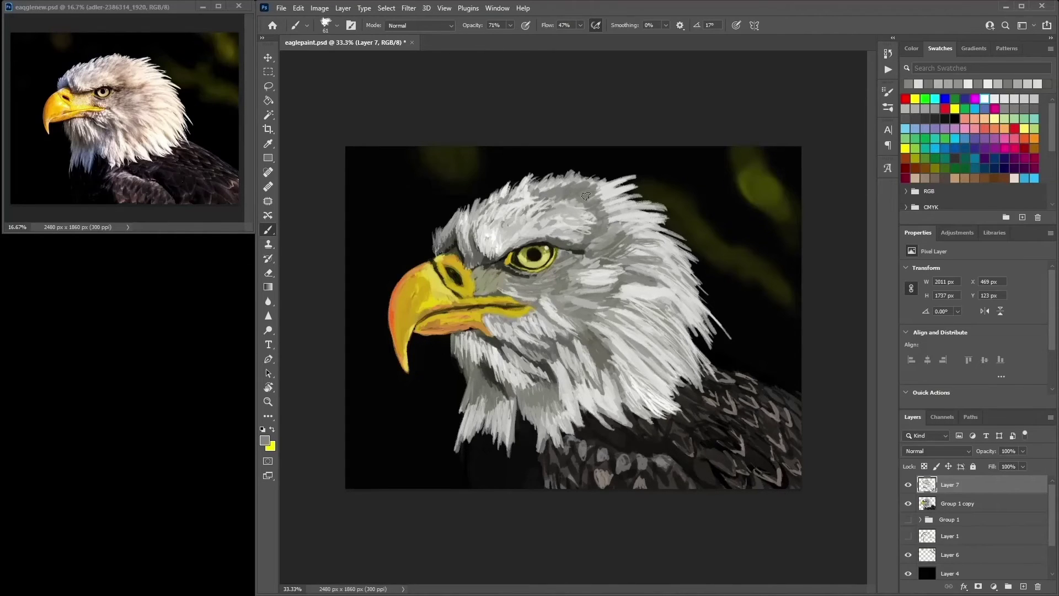
{"action": "left_click_drag", "start_coordinate": [551, 224], "coordinate": [577, 187]}
{"action": "left_click_drag", "start_coordinate": [615, 227], "coordinate": [596, 218]}
{"action": "mouse_move", "coordinate": [629, 255]}
{"action": "left_mouse_down"}
{"action": "mouse_move", "coordinate": [604, 249]}
{"action": "mouse_move", "coordinate": [640, 231]}
{"action": "mouse_move", "coordinate": [596, 245]}
{"action": "left_mouse_up"}
{"action": "left_click_drag", "start_coordinate": [643, 220], "coordinate": [601, 210]}
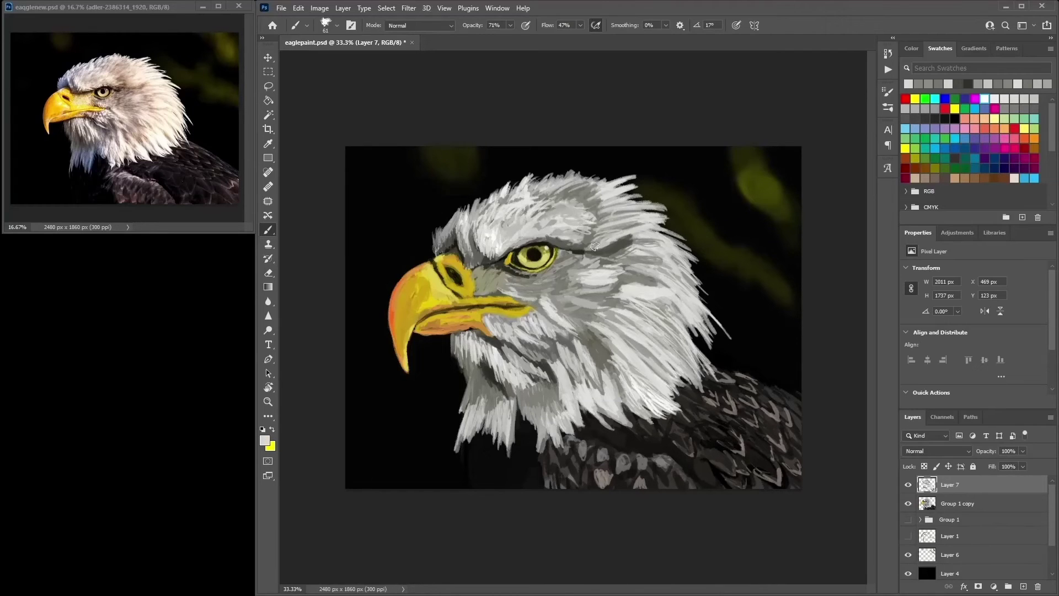
- Break up the white plumage on the cheek and neck with alternating grey and light feather strokes
{"action": "mouse_move", "coordinate": [643, 242]}
{"action": "left_mouse_down"}
{"action": "mouse_move", "coordinate": [618, 227]}
{"action": "mouse_move", "coordinate": [639, 228]}
{"action": "mouse_move", "coordinate": [651, 289]}
{"action": "mouse_move", "coordinate": [640, 364]}
{"action": "left_mouse_up"}
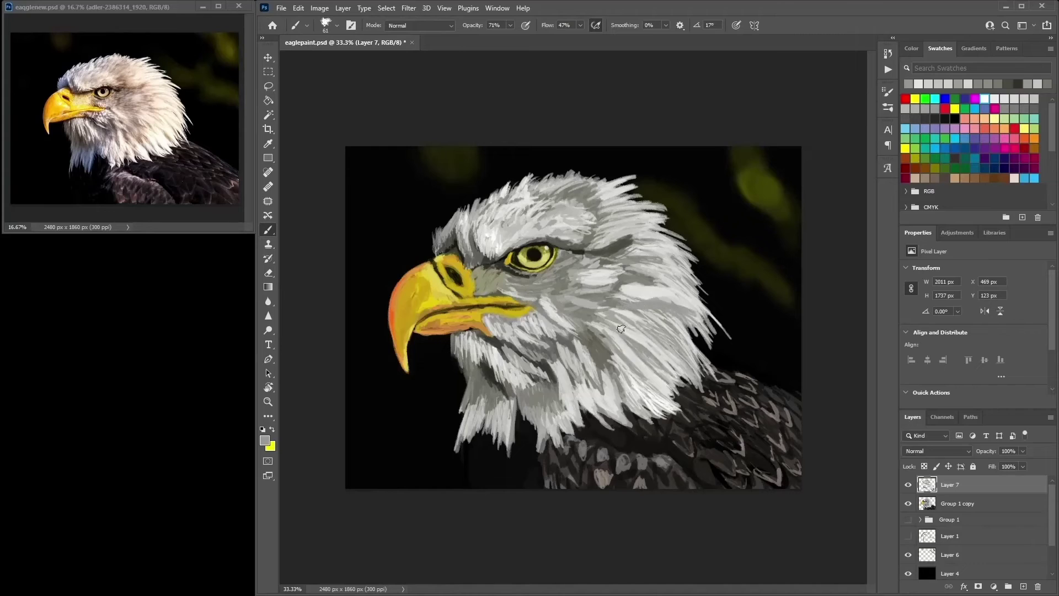
{"action": "mouse_move", "coordinate": [628, 320]}
{"action": "left_mouse_down"}
{"action": "mouse_move", "coordinate": [605, 322]}
{"action": "mouse_move", "coordinate": [638, 374]}
{"action": "mouse_move", "coordinate": [606, 337]}
{"action": "mouse_move", "coordinate": [556, 378]}
{"action": "mouse_move", "coordinate": [537, 372]}
{"action": "mouse_move", "coordinate": [529, 397]}
{"action": "left_mouse_up"}
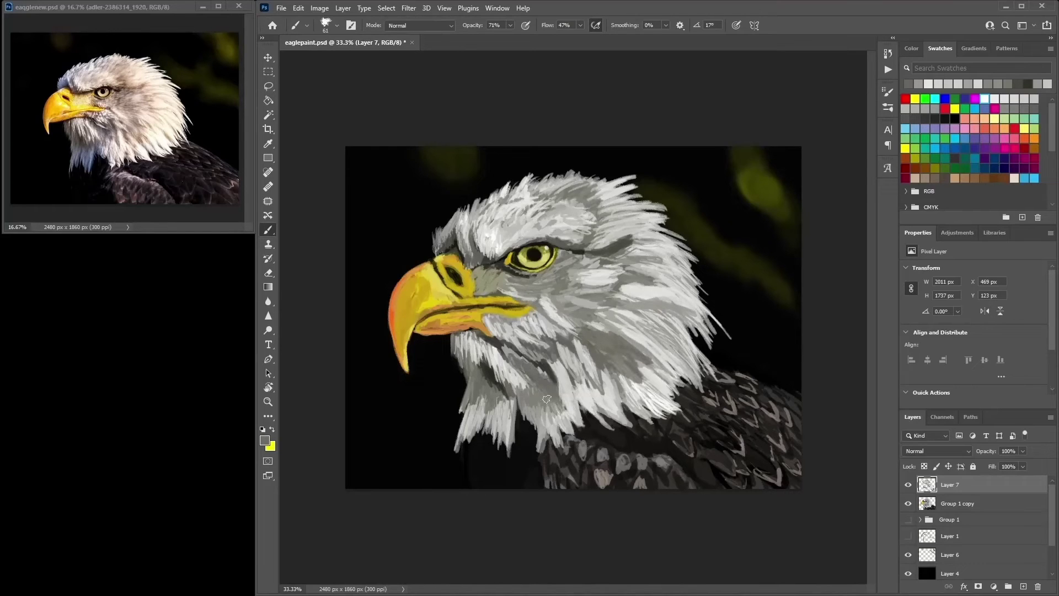
{"action": "mouse_move", "coordinate": [607, 342]}
{"action": "left_mouse_down"}
{"action": "mouse_move", "coordinate": [612, 386]}
{"action": "mouse_move", "coordinate": [567, 386]}
{"action": "mouse_move", "coordinate": [571, 405]}
{"action": "left_mouse_up"}
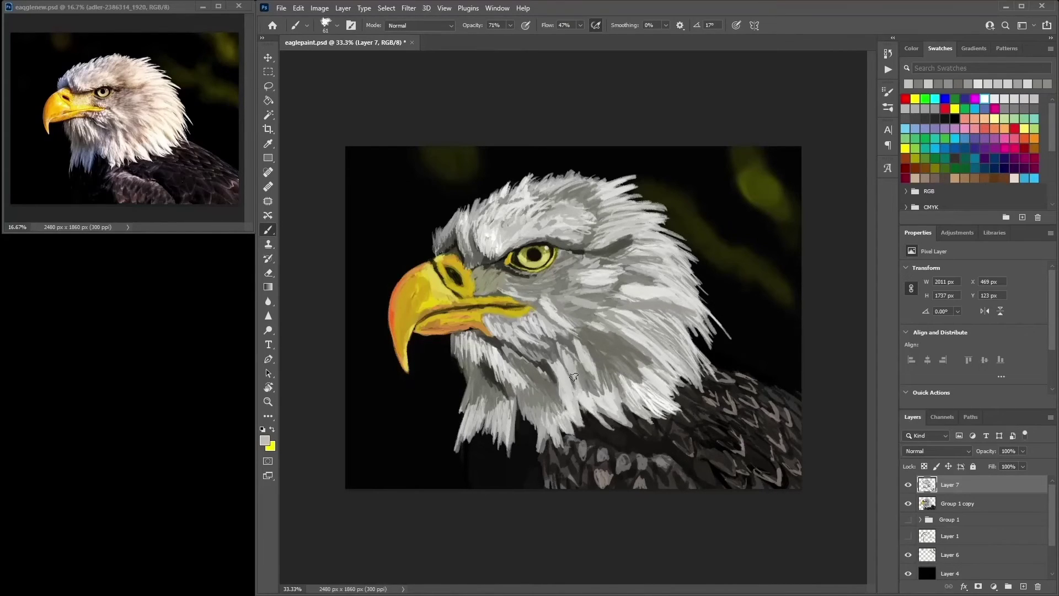
{"action": "mouse_move", "coordinate": [607, 331]}
{"action": "left_mouse_down"}
{"action": "mouse_move", "coordinate": [590, 356]}
{"action": "mouse_move", "coordinate": [622, 335]}
{"action": "left_mouse_up"}
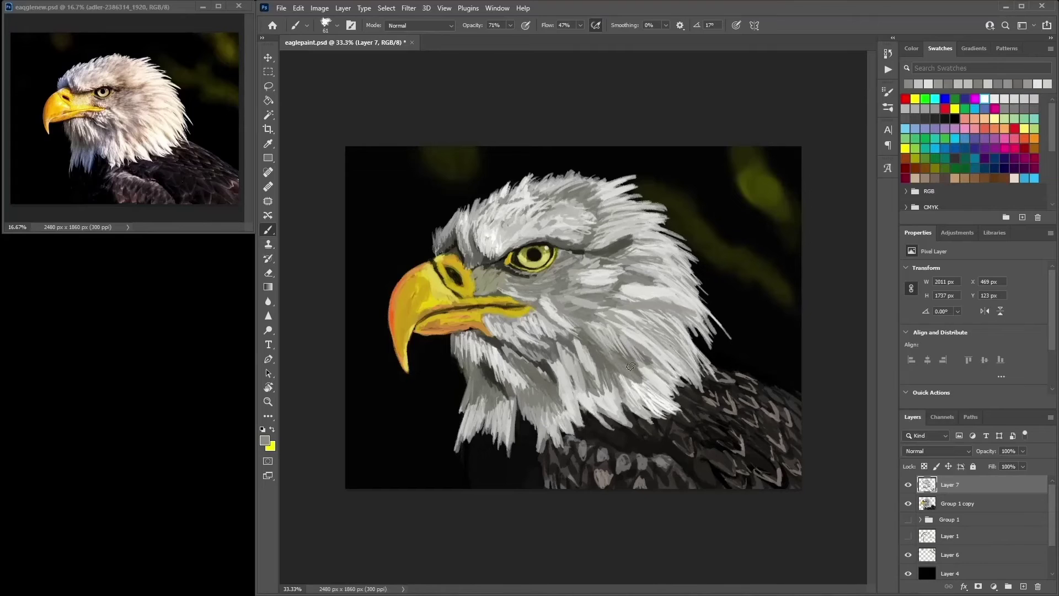
{"action": "mouse_move", "coordinate": [659, 373]}
{"action": "left_mouse_down"}
{"action": "mouse_move", "coordinate": [620, 409]}
{"action": "mouse_move", "coordinate": [618, 390]}
{"action": "left_mouse_up"}
{"action": "mouse_move", "coordinate": [659, 315]}
{"action": "left_mouse_down"}
{"action": "mouse_move", "coordinate": [639, 356]}
{"action": "mouse_move", "coordinate": [637, 328]}
{"action": "mouse_move", "coordinate": [551, 367]}
{"action": "left_mouse_up"}
- Paint dark feather shadows over the cheek, neck and back of the head on a new layer, and reduce that layer's opacity
{"action": "key", "text": "ctrl+shift+alt+n"}
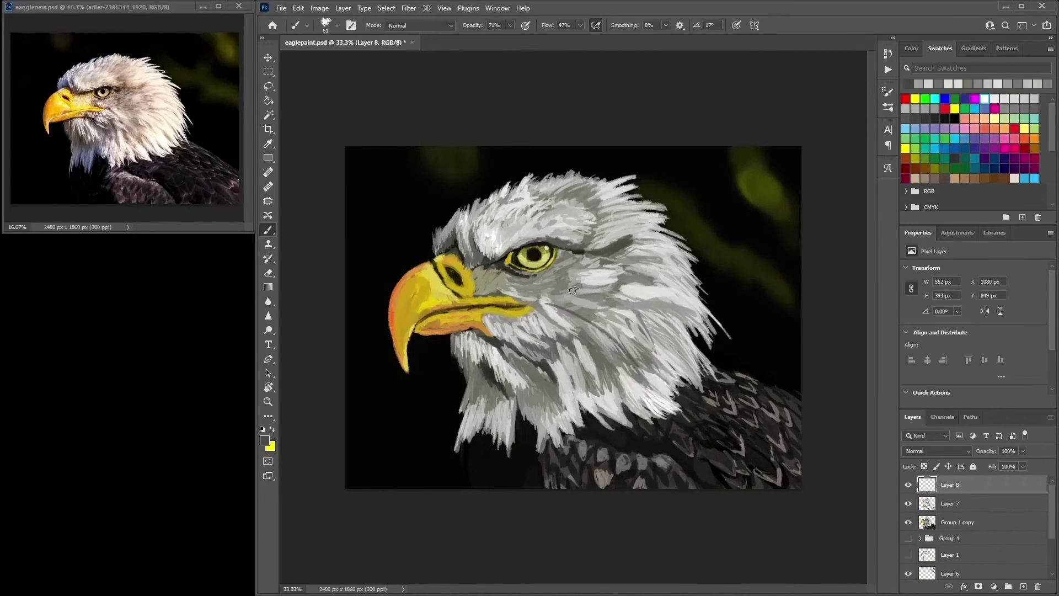
{"action": "left_click_drag", "start_coordinate": [653, 286], "coordinate": [532, 317]}
{"action": "mouse_move", "coordinate": [648, 344]}
{"action": "left_mouse_down"}
{"action": "mouse_move", "coordinate": [590, 408]}
{"action": "mouse_move", "coordinate": [573, 351]}
{"action": "mouse_move", "coordinate": [530, 397]}
{"action": "left_mouse_up"}
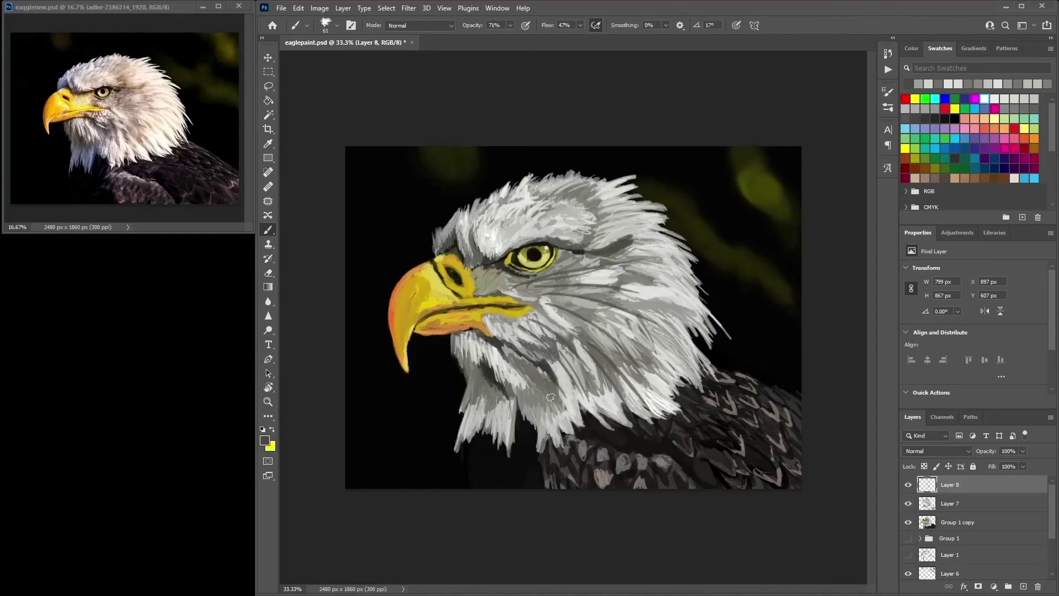
{"action": "left_click_drag", "start_coordinate": [612, 314], "coordinate": [540, 424]}
{"action": "mouse_move", "coordinate": [701, 251]}
{"action": "left_mouse_down"}
{"action": "mouse_move", "coordinate": [604, 322]}
{"action": "mouse_move", "coordinate": [624, 276]}
{"action": "left_mouse_up"}
{"action": "left_click", "coordinate": [1023, 450]}
{"action": "left_click_drag", "start_coordinate": [1025, 463], "coordinate": [991, 463]}
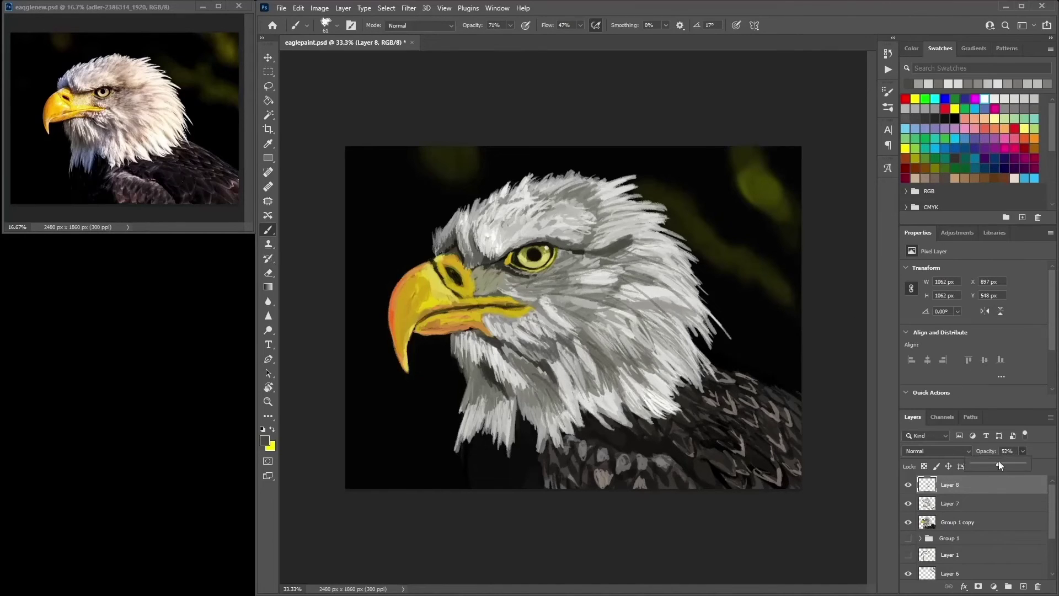
- Add another layer and paint dark grey strokes between the cheek and neck feathers and over the dark chest below the throat
{"action": "left_click", "coordinate": [1023, 587]}
{"action": "left_click", "coordinate": [925, 119]}
{"action": "left_click_drag", "start_coordinate": [525, 277], "coordinate": [561, 286]}
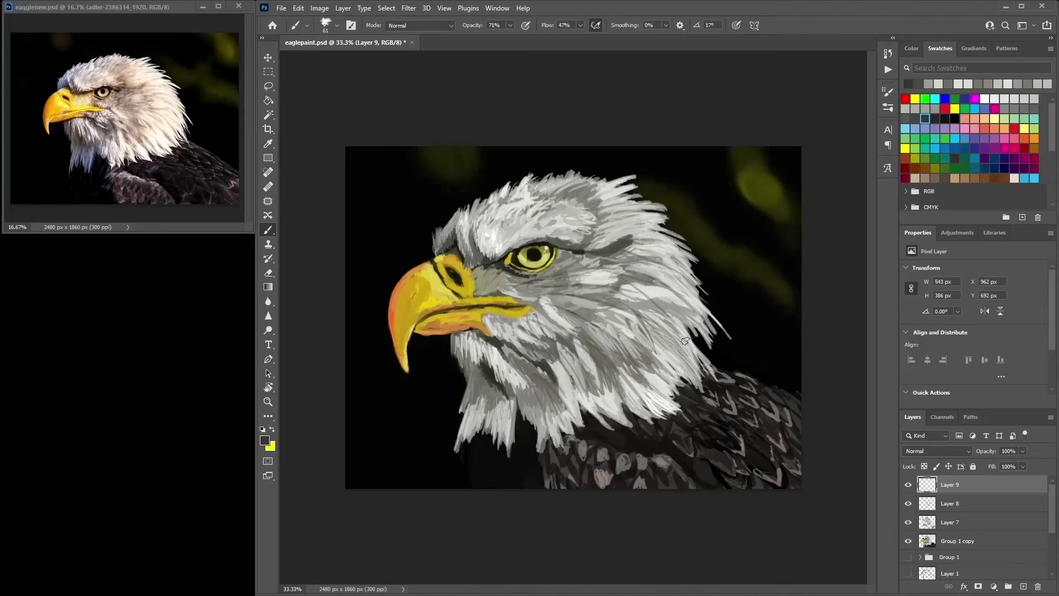
{"action": "mouse_move", "coordinate": [575, 350]}
{"action": "left_mouse_down"}
{"action": "mouse_move", "coordinate": [547, 350]}
{"action": "mouse_move", "coordinate": [590, 379]}
{"action": "mouse_move", "coordinate": [591, 327]}
{"action": "mouse_move", "coordinate": [642, 373]}
{"action": "mouse_move", "coordinate": [596, 319]}
{"action": "mouse_move", "coordinate": [613, 328]}
{"action": "mouse_move", "coordinate": [599, 323]}
{"action": "mouse_move", "coordinate": [613, 429]}
{"action": "mouse_move", "coordinate": [628, 389]}
{"action": "mouse_move", "coordinate": [556, 468]}
{"action": "mouse_move", "coordinate": [538, 473]}
{"action": "mouse_move", "coordinate": [530, 443]}
{"action": "mouse_move", "coordinate": [552, 454]}
{"action": "mouse_move", "coordinate": [461, 446]}
{"action": "mouse_move", "coordinate": [505, 473]}
{"action": "left_mouse_up"}
- Deepen the shadows in the dark body plumage under the neck with sampled near-black strokes
{"action": "left_click", "coordinate": [601, 325], "text": "alt"}
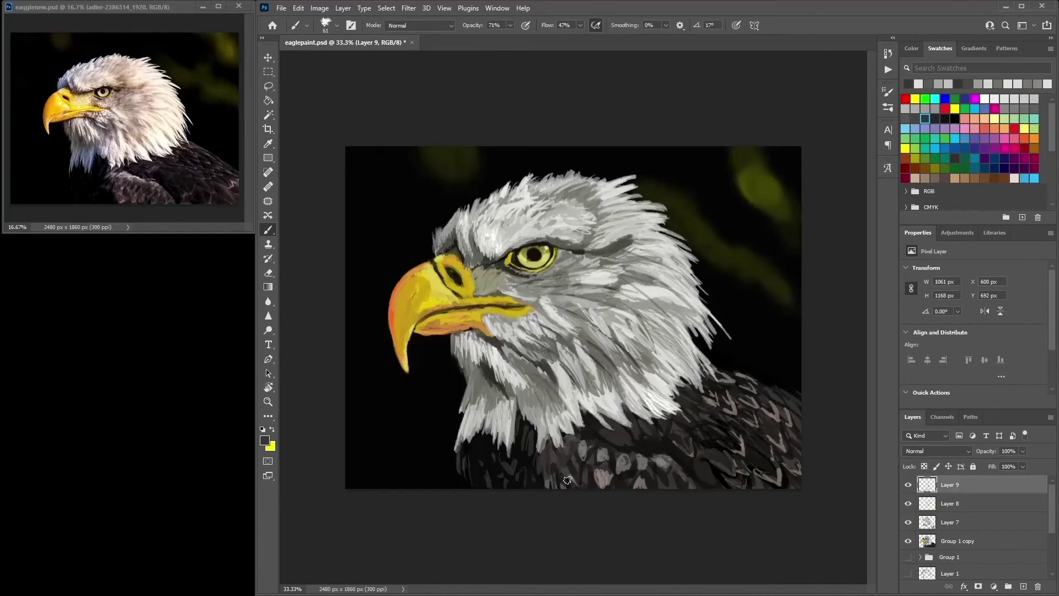
{"action": "left_click", "coordinate": [687, 496], "text": "alt"}
{"action": "mouse_move", "coordinate": [689, 493]}
{"action": "left_mouse_down"}
{"action": "mouse_move", "coordinate": [667, 458]}
{"action": "mouse_move", "coordinate": [601, 453]}
{"action": "left_mouse_up"}
{"action": "mouse_move", "coordinate": [692, 485]}
{"action": "left_mouse_down"}
{"action": "mouse_move", "coordinate": [640, 458]}
{"action": "mouse_move", "coordinate": [656, 457]}
{"action": "left_mouse_up"}
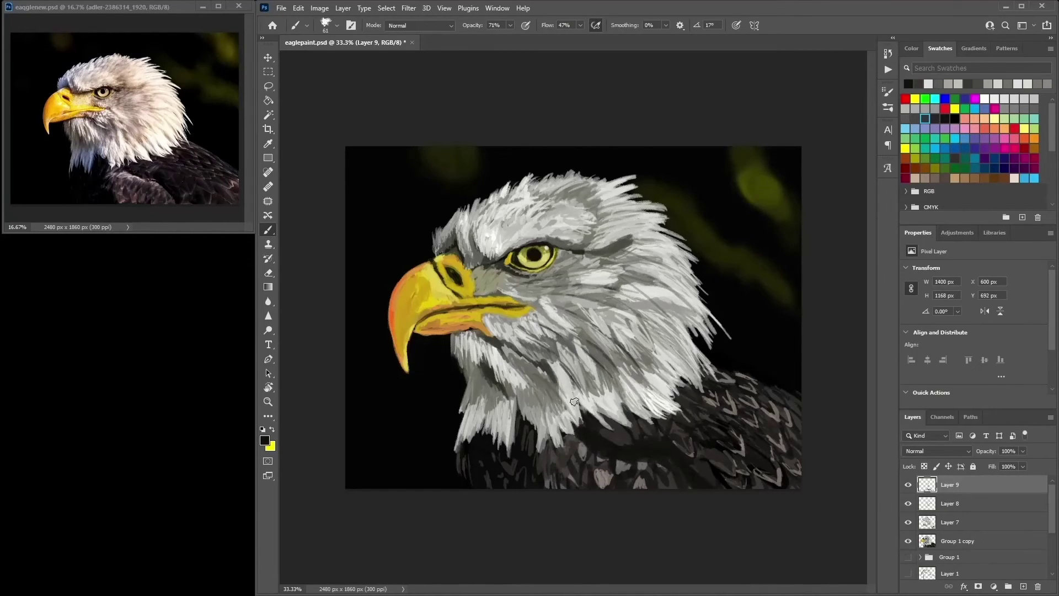
- Refine the beak around the nostril and the feathers between beak and eye with sampled colours and a smaller bristle brush
{"action": "left_click", "coordinate": [449, 276], "text": "alt"}
{"action": "scroll", "coordinate": [449, 277], "scroll_direction": "up", "scroll_amount": 1}
{"action": "right_click", "coordinate": [634, 334]}
{"action": "double_click", "coordinate": [666, 437]}
{"action": "mouse_move", "coordinate": [616, 375]}
{"action": "left_mouse_down"}
{"action": "mouse_move", "coordinate": [591, 334]}
{"action": "mouse_move", "coordinate": [607, 317]}
{"action": "mouse_move", "coordinate": [610, 338]}
{"action": "mouse_move", "coordinate": [674, 367]}
{"action": "left_mouse_up"}
{"action": "left_click", "coordinate": [583, 331], "text": "alt"}
{"action": "left_click", "coordinate": [640, 357], "text": "alt"}
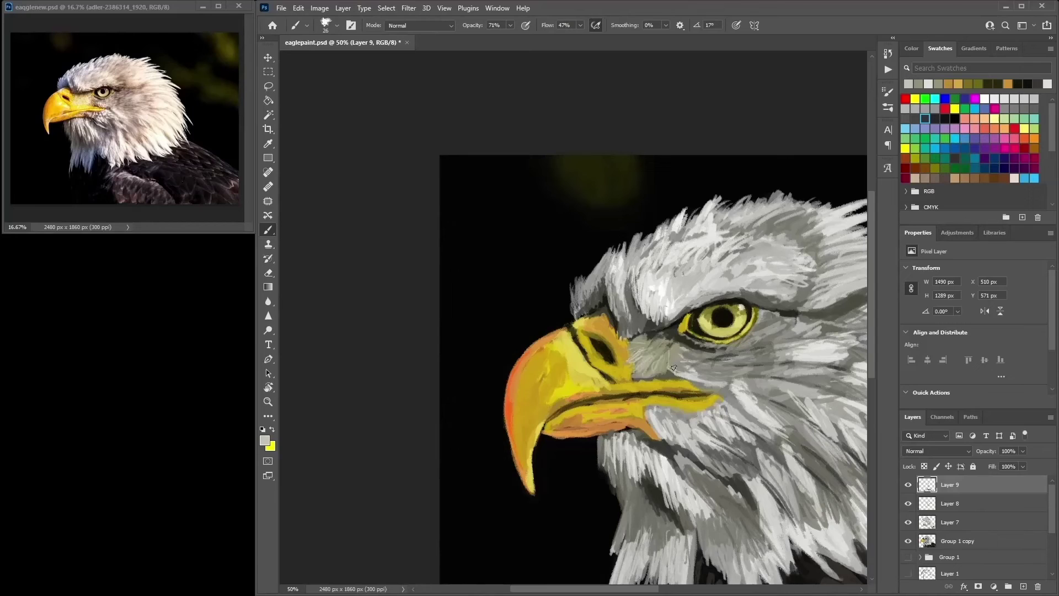
{"action": "scroll", "coordinate": [706, 372], "scroll_direction": "down", "scroll_amount": 1}
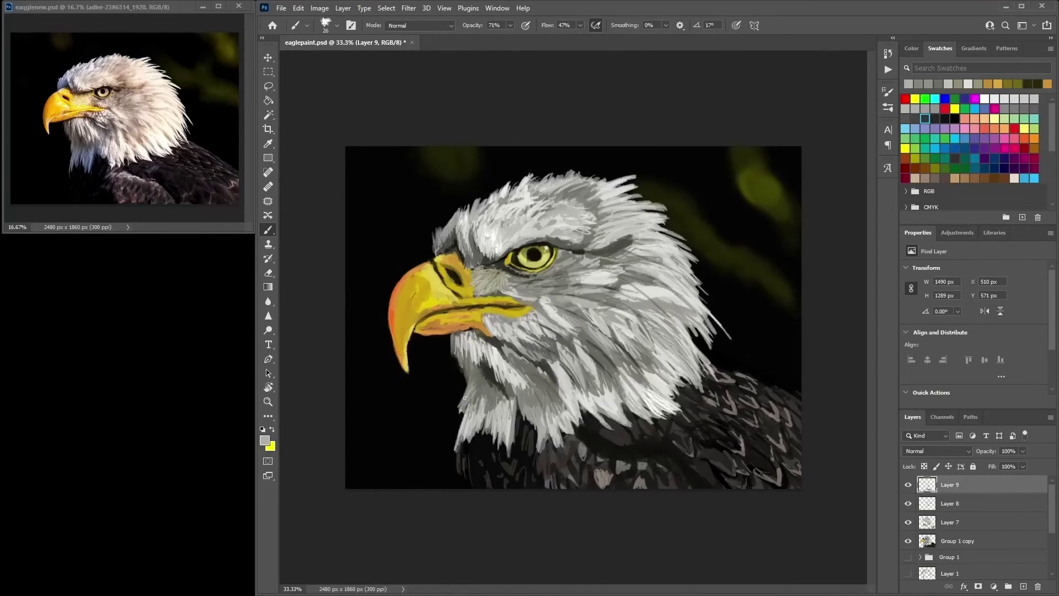
- Paint fine feathers in sampled greys down the front of the throat below the beak
{"action": "left_click", "coordinate": [469, 398], "text": "alt"}
{"action": "left_click_drag", "start_coordinate": [479, 395], "coordinate": [475, 367]}
{"action": "left_click", "coordinate": [473, 407], "text": "alt"}
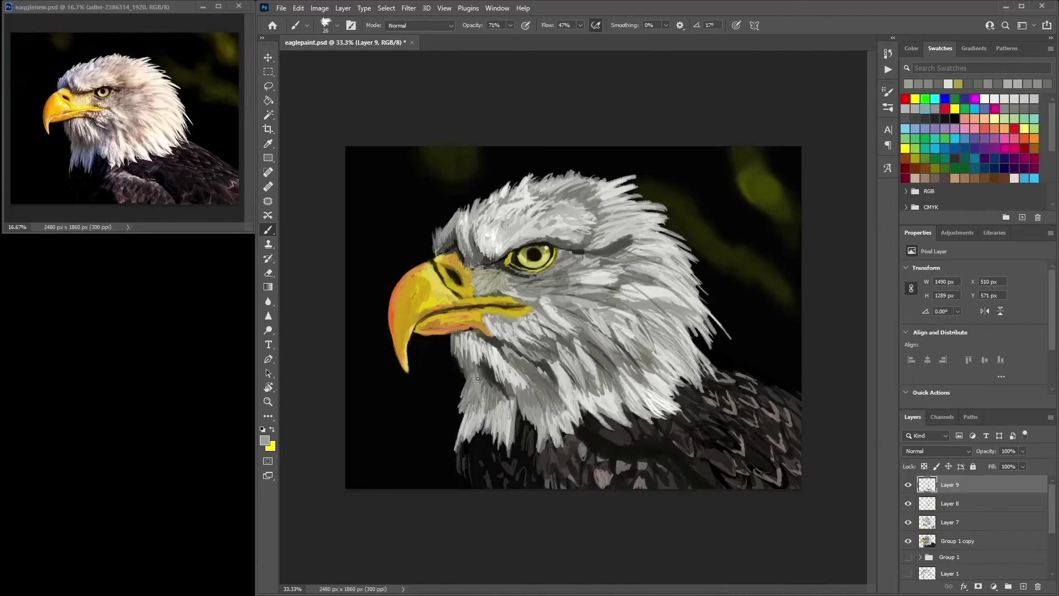
{"action": "left_click_drag", "start_coordinate": [477, 415], "coordinate": [477, 392]}
{"action": "left_click", "coordinate": [501, 395], "text": "alt"}
- Add fine light and grey feather strokes along the lower neck and cheek using colours sampled from the painting
{"action": "left_click", "coordinate": [629, 377], "text": "alt"}
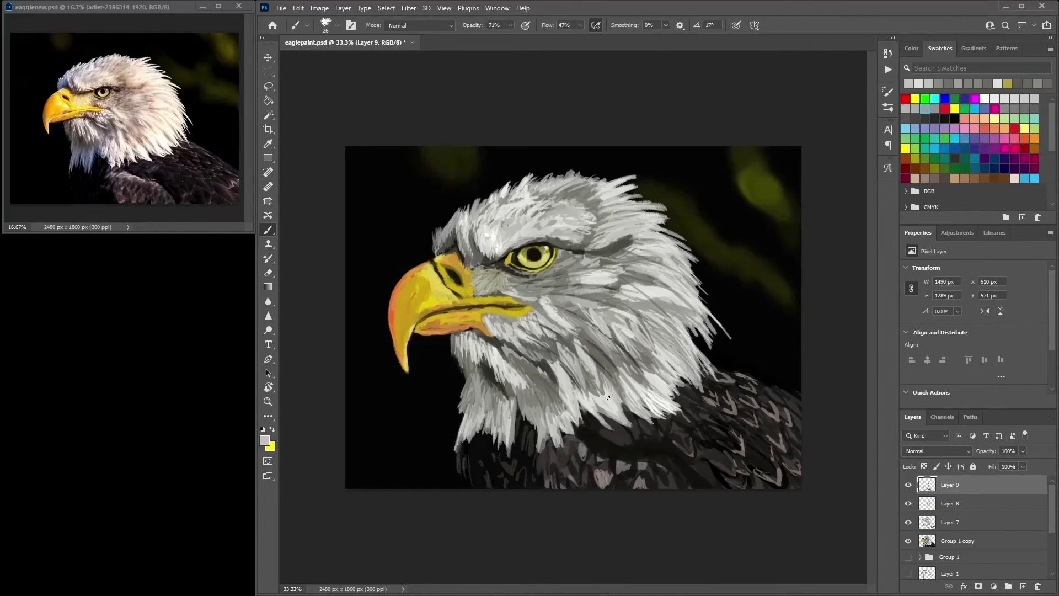
{"action": "mouse_move", "coordinate": [590, 417]}
{"action": "left_mouse_down"}
{"action": "mouse_move", "coordinate": [618, 380]}
{"action": "mouse_move", "coordinate": [600, 392]}
{"action": "left_mouse_up"}
{"action": "left_click", "coordinate": [604, 389], "text": "alt"}
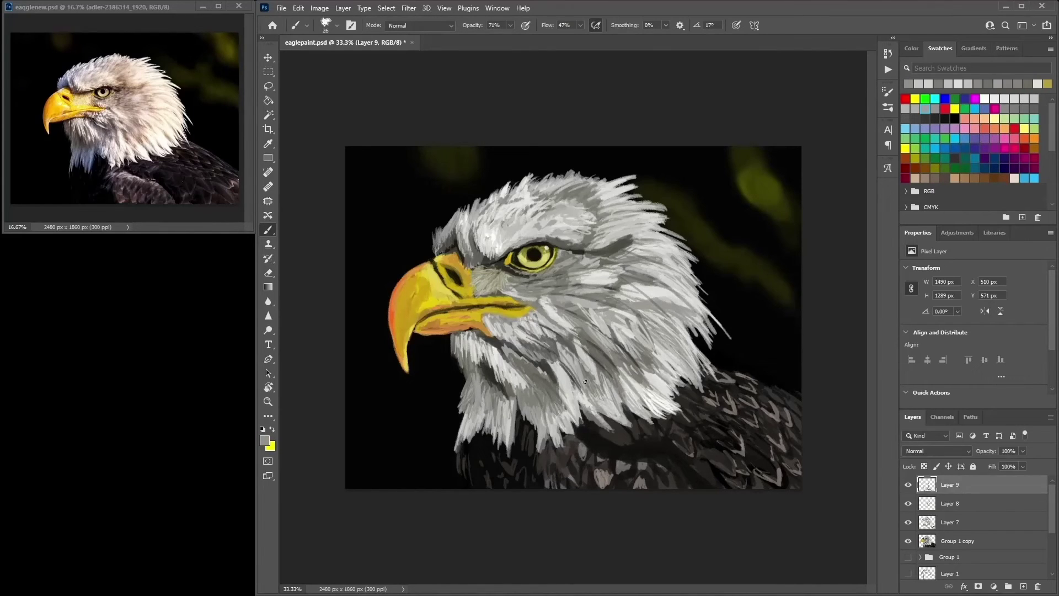
{"action": "left_click", "coordinate": [655, 315], "text": "alt"}
- Paint fine overlapping feathers across the brow, forehead and back of the crown, repeatedly sampling light and dark greys from the plumage
{"action": "left_click", "coordinate": [504, 241], "text": "alt"}
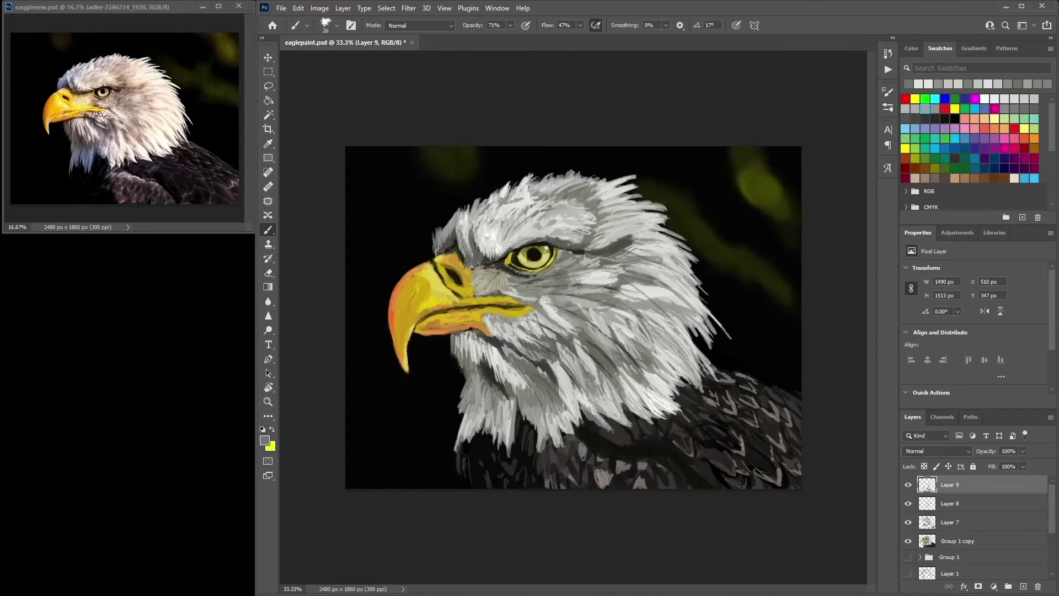
{"action": "left_click", "coordinate": [519, 200], "text": "alt"}
{"action": "left_click", "coordinate": [557, 220], "text": "alt"}
{"action": "mouse_move", "coordinate": [551, 220]}
{"action": "left_mouse_down"}
{"action": "mouse_move", "coordinate": [594, 217]}
{"action": "mouse_move", "coordinate": [567, 214]}
{"action": "mouse_move", "coordinate": [574, 225]}
{"action": "mouse_move", "coordinate": [555, 216]}
{"action": "mouse_move", "coordinate": [553, 231]}
{"action": "mouse_move", "coordinate": [549, 213]}
{"action": "mouse_move", "coordinate": [556, 224]}
{"action": "mouse_move", "coordinate": [514, 238]}
{"action": "mouse_move", "coordinate": [583, 224]}
{"action": "left_mouse_up"}
{"action": "left_click", "coordinate": [546, 224], "text": "alt"}
{"action": "left_click", "coordinate": [549, 215], "text": "alt"}
{"action": "left_click", "coordinate": [549, 215], "text": "alt"}
{"action": "left_click", "coordinate": [551, 223], "text": "alt"}
{"action": "left_click", "coordinate": [623, 209], "text": "alt"}
{"action": "left_click", "coordinate": [530, 227], "text": "alt"}
{"action": "left_click", "coordinate": [546, 223], "text": "alt"}
{"action": "left_click", "coordinate": [611, 216], "text": "alt"}
{"action": "left_click", "coordinate": [671, 197], "text": "alt"}
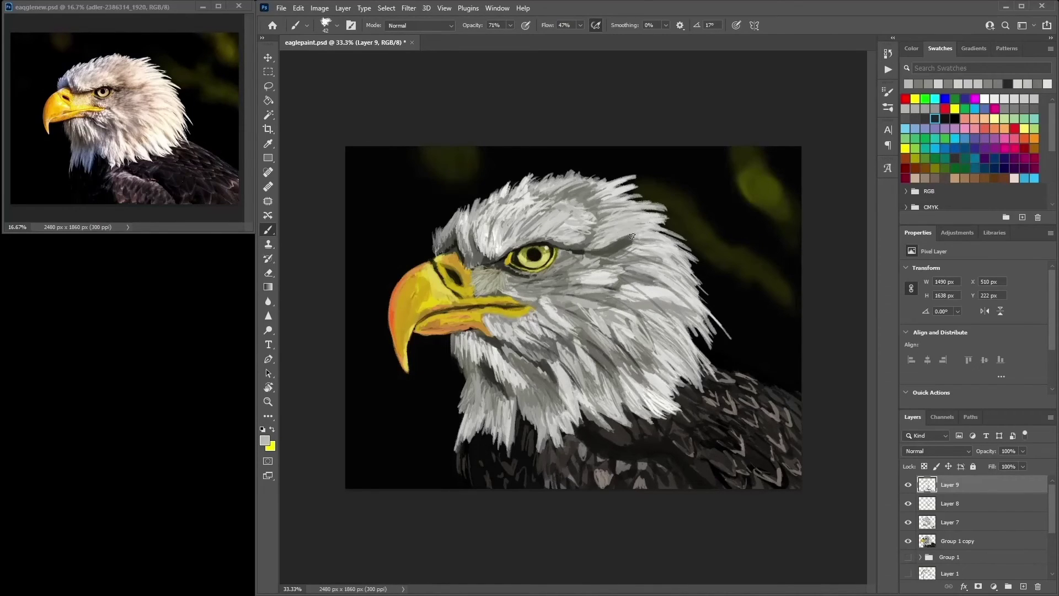
- Create a new layer with the Color blend mode and pick a warm swatch and a soft round brush for tinting
{"action": "key", "text": "ctrl+shift+alt+n"}
{"action": "left_click", "coordinate": [938, 450]}
{"action": "left_click", "coordinate": [943, 471]}
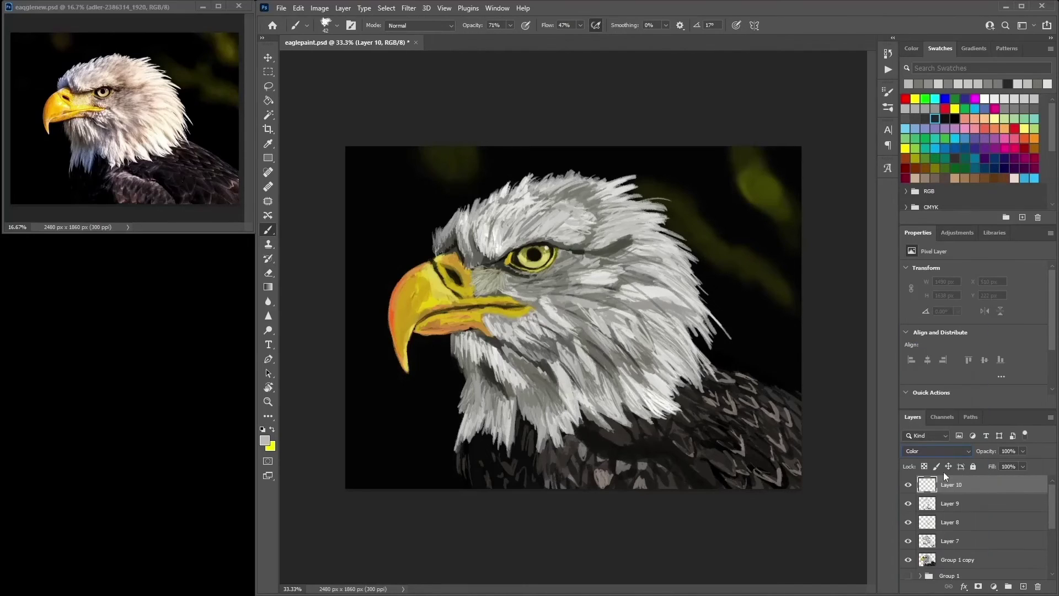
{"action": "left_click", "coordinate": [1024, 129]}
{"action": "right_click", "coordinate": [631, 229]}
{"action": "double_click", "coordinate": [684, 306]}
- Tint the head plumage with soft pale yellow and salmon strokes, and set the tint layer's opacity to 14%
{"action": "left_click_drag", "start_coordinate": [687, 204], "coordinate": [684, 243]}
{"action": "mouse_move", "coordinate": [552, 193]}
{"action": "left_mouse_down"}
{"action": "mouse_move", "coordinate": [648, 256]}
{"action": "mouse_move", "coordinate": [568, 406]}
{"action": "left_mouse_up"}
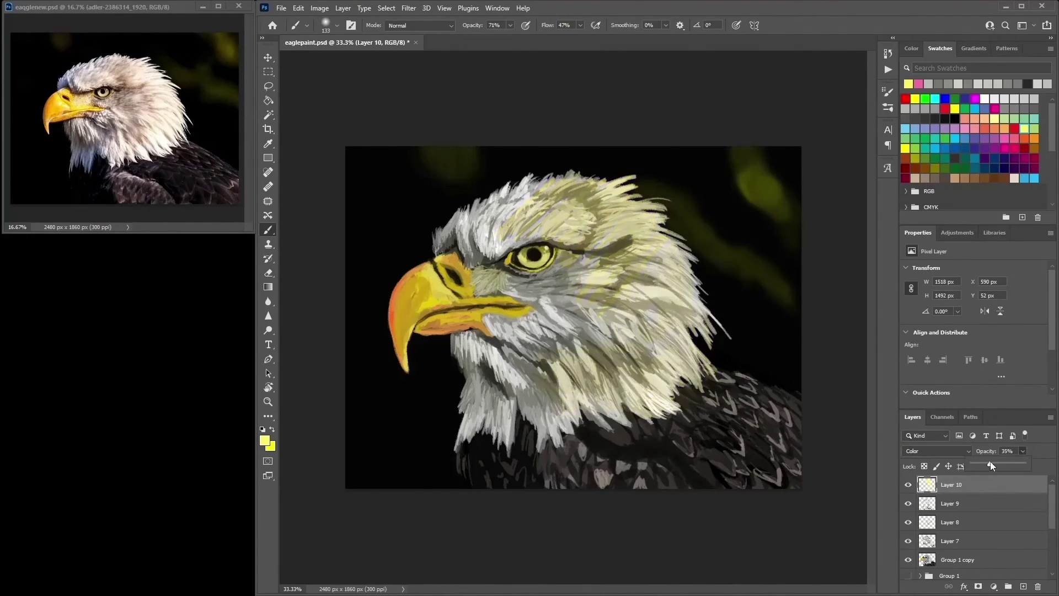
{"action": "left_click_drag", "start_coordinate": [980, 464], "coordinate": [971, 464]}
{"action": "left_click", "coordinate": [555, 232], "text": "alt"}
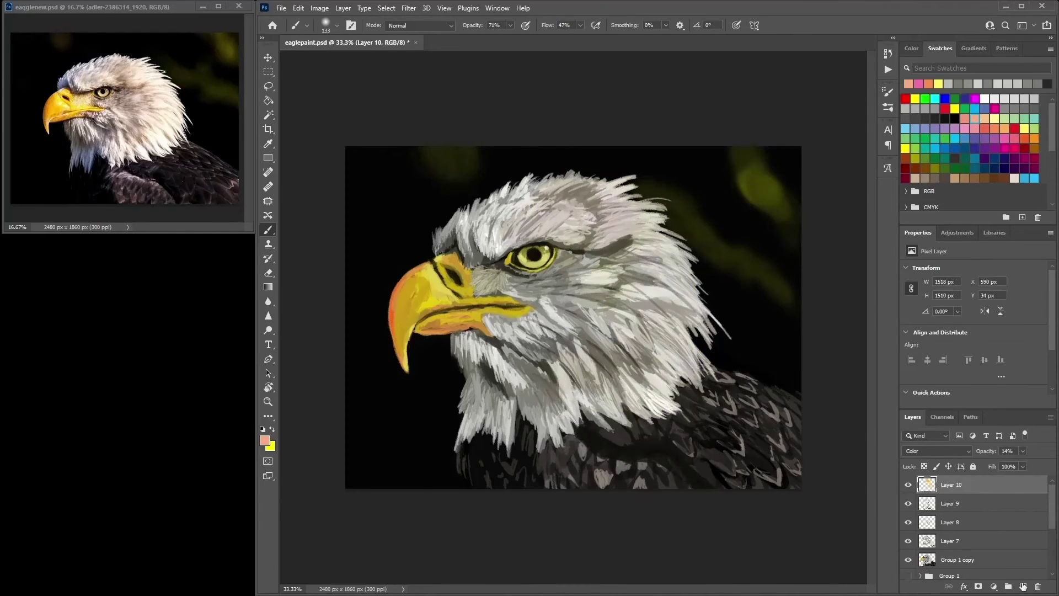
- On a new Normal layer, paint warm grey and off-white feathers over the crown, forehead and behind the eye with a bristle brush
{"action": "left_click", "coordinate": [1023, 586]}
{"action": "left_click", "coordinate": [610, 213], "text": "alt"}
{"action": "right_click", "coordinate": [607, 210]}
{"action": "mouse_move", "coordinate": [579, 186]}
{"action": "left_mouse_down"}
{"action": "mouse_move", "coordinate": [624, 196]}
{"action": "mouse_move", "coordinate": [610, 210]}
{"action": "mouse_move", "coordinate": [640, 185]}
{"action": "mouse_move", "coordinate": [615, 211]}
{"action": "left_mouse_up"}
{"action": "mouse_move", "coordinate": [656, 255]}
{"action": "left_mouse_down"}
{"action": "mouse_move", "coordinate": [617, 207]}
{"action": "mouse_move", "coordinate": [624, 226]}
{"action": "mouse_move", "coordinate": [645, 234]}
{"action": "mouse_move", "coordinate": [604, 239]}
{"action": "left_mouse_up"}
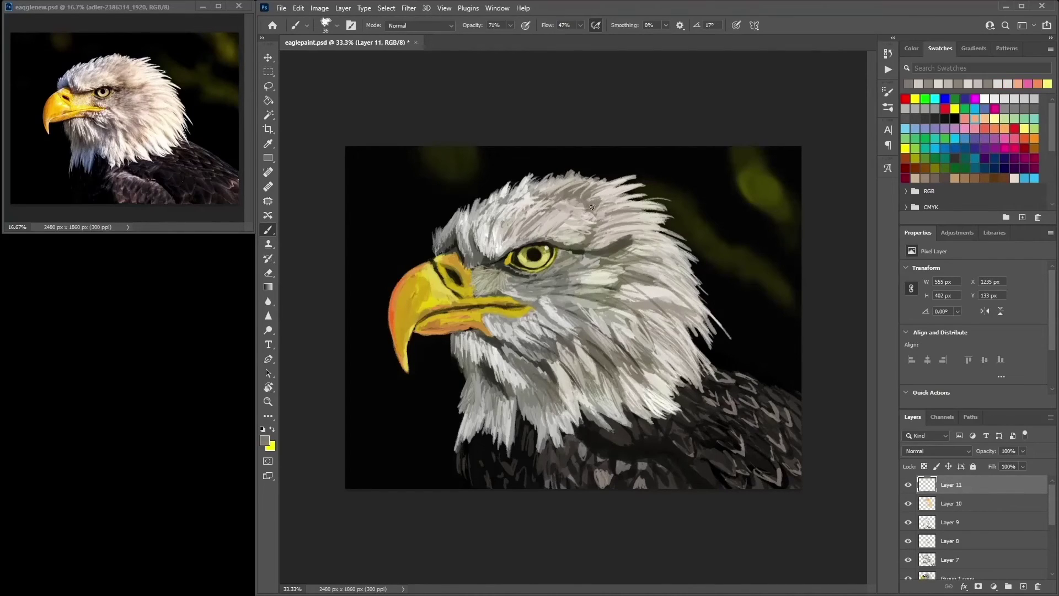
{"action": "left_click_drag", "start_coordinate": [584, 205], "coordinate": [614, 223]}
{"action": "mouse_move", "coordinate": [577, 189]}
{"action": "left_mouse_down"}
{"action": "mouse_move", "coordinate": [595, 165]}
{"action": "mouse_move", "coordinate": [547, 166]}
{"action": "mouse_move", "coordinate": [544, 187]}
{"action": "mouse_move", "coordinate": [513, 193]}
{"action": "mouse_move", "coordinate": [526, 200]}
{"action": "left_mouse_up"}
{"action": "left_click_drag", "start_coordinate": [560, 243], "coordinate": [552, 224]}
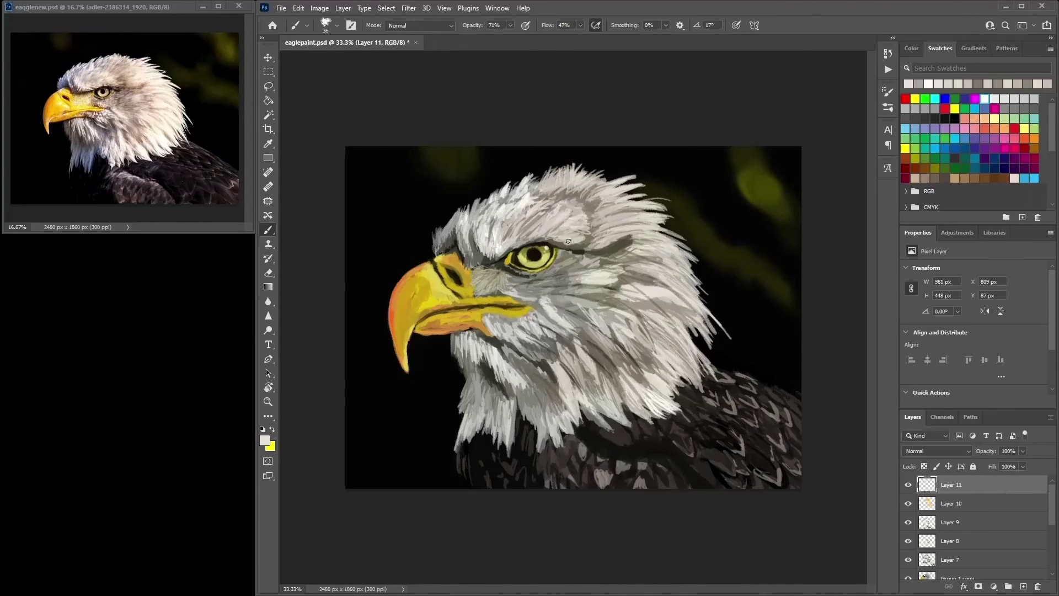
- Paint sampled tones below the eye, along the lower edge of the beak and over the throat feathers
{"action": "mouse_move", "coordinate": [519, 293]}
{"action": "left_mouse_down"}
{"action": "mouse_move", "coordinate": [513, 287]}
{"action": "mouse_move", "coordinate": [552, 268]}
{"action": "left_mouse_up"}
{"action": "mouse_move", "coordinate": [499, 331]}
{"action": "left_mouse_down"}
{"action": "mouse_move", "coordinate": [485, 326]}
{"action": "mouse_move", "coordinate": [451, 358]}
{"action": "mouse_move", "coordinate": [495, 342]}
{"action": "mouse_move", "coordinate": [510, 369]}
{"action": "mouse_move", "coordinate": [481, 346]}
{"action": "mouse_move", "coordinate": [520, 377]}
{"action": "mouse_move", "coordinate": [582, 393]}
{"action": "mouse_move", "coordinate": [576, 356]}
{"action": "mouse_move", "coordinate": [591, 406]}
{"action": "left_mouse_up"}
{"action": "left_click", "coordinate": [482, 329], "text": "alt"}
{"action": "left_click", "coordinate": [492, 378], "text": "alt"}
- Layer warm light and dark feather strokes over the lower neck and cheek, using tones sampled from the neck
{"action": "left_click", "coordinate": [585, 394], "text": "alt"}
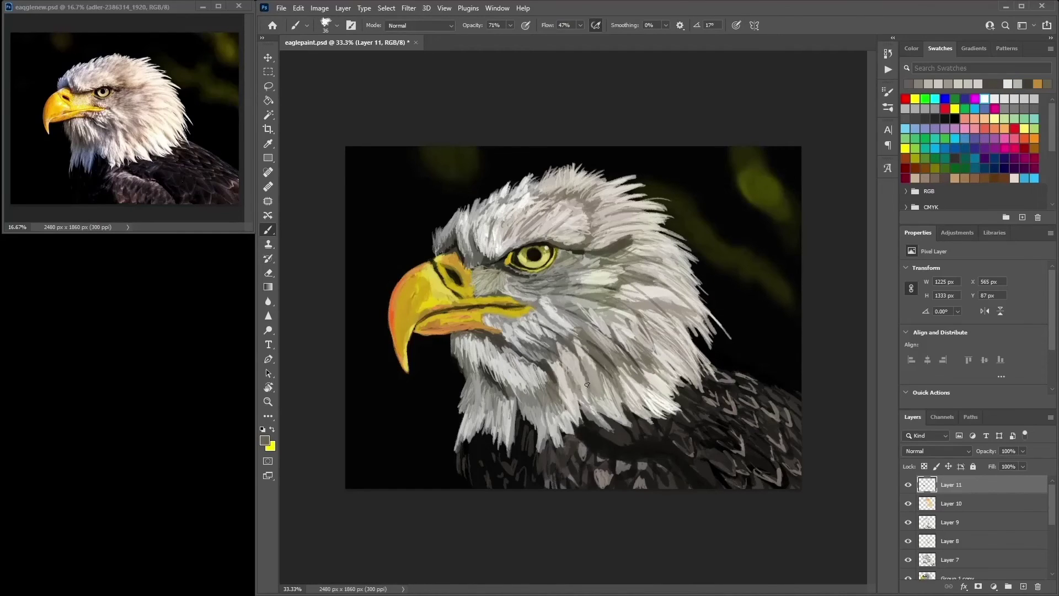
{"action": "left_click", "coordinate": [580, 381], "text": "alt"}
{"action": "left_click_drag", "start_coordinate": [570, 362], "coordinate": [585, 403]}
{"action": "mouse_move", "coordinate": [554, 342]}
{"action": "left_mouse_down"}
{"action": "mouse_move", "coordinate": [591, 389]}
{"action": "mouse_move", "coordinate": [607, 373]}
{"action": "mouse_move", "coordinate": [592, 313]}
{"action": "mouse_move", "coordinate": [684, 275]}
{"action": "left_mouse_up"}
{"action": "left_click", "coordinate": [603, 402], "text": "alt"}
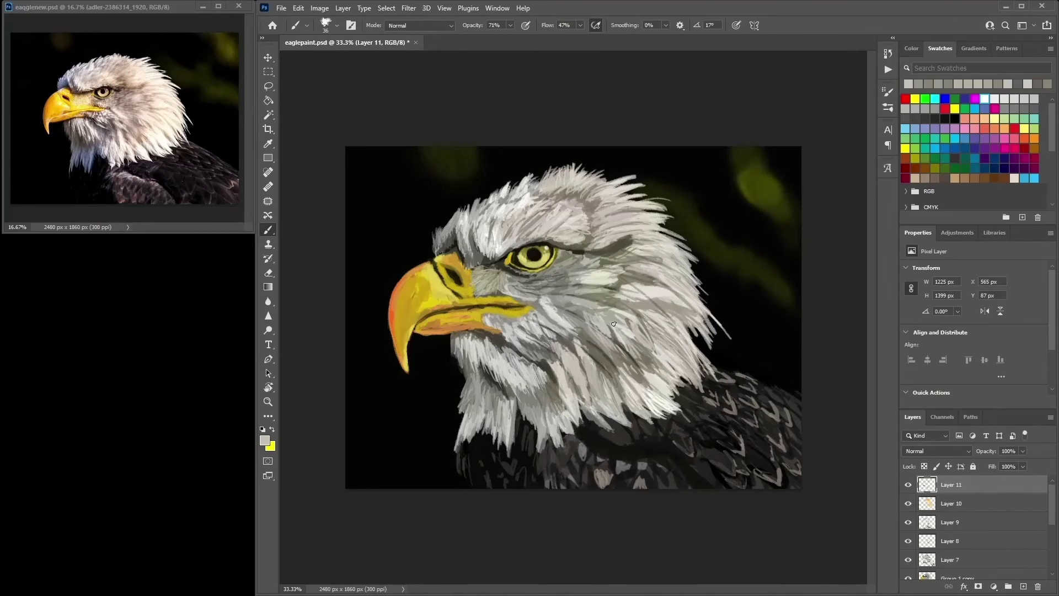
- Refine the feathers above the eye and at the top of the crown with sampled warm greys
{"action": "left_click", "coordinate": [566, 236], "text": "alt"}
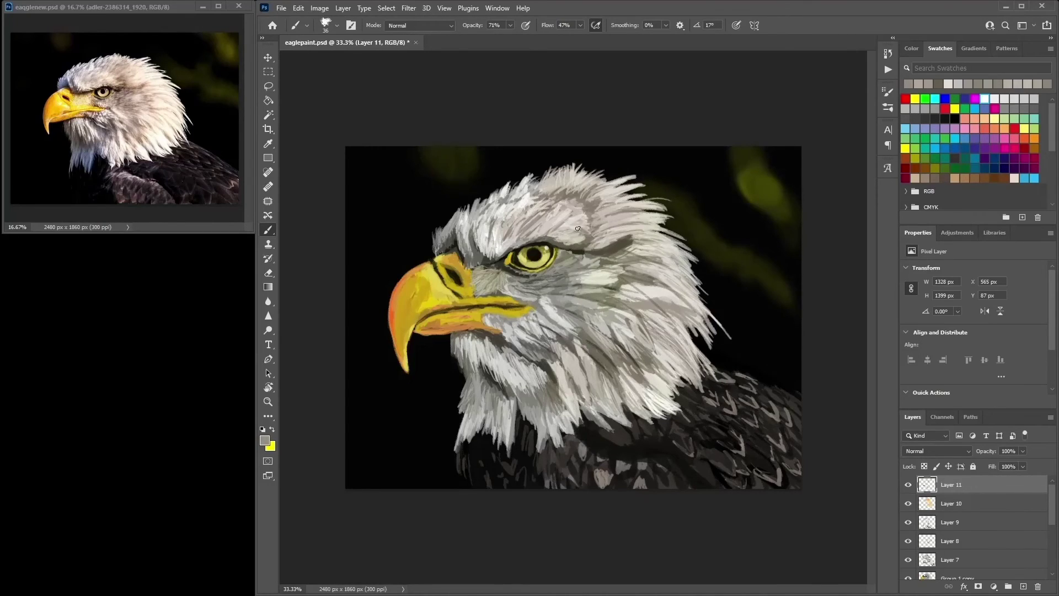
{"action": "left_click", "coordinate": [551, 236], "text": "alt"}
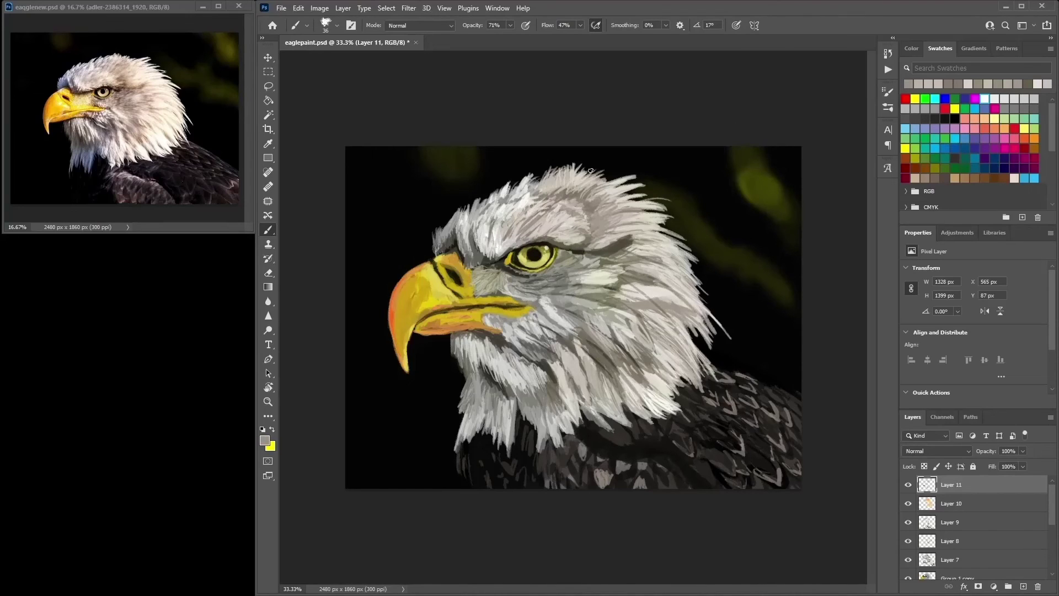
{"action": "left_click", "coordinate": [579, 185], "text": "alt"}
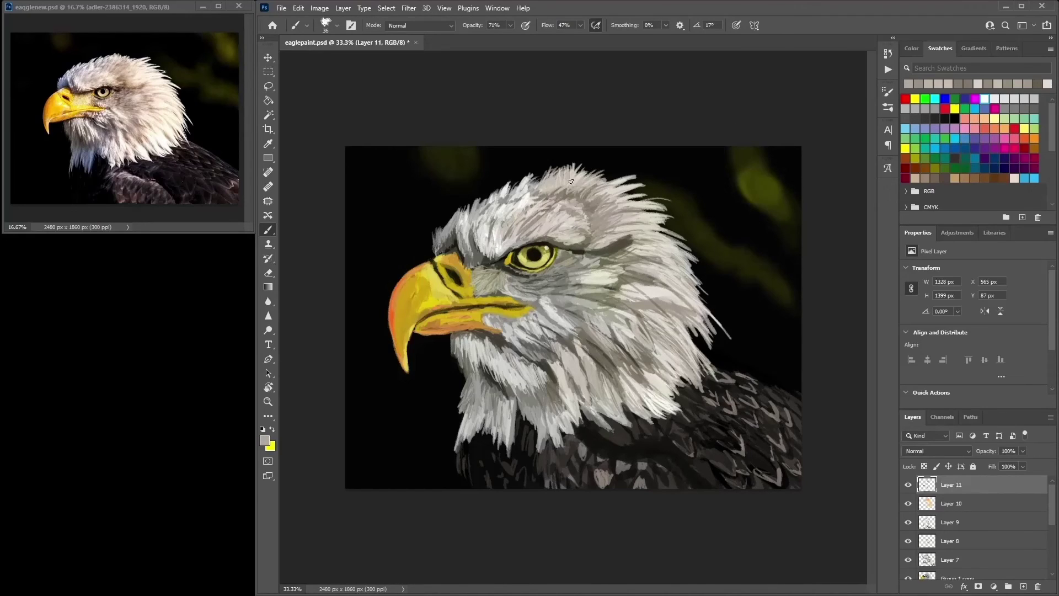
- Paint dark brown, black and grey feather strokes over the shoulder and chest, using tones sampled from the body plumage
{"action": "left_click", "coordinate": [724, 368], "text": "alt"}
{"action": "left_click_drag", "start_coordinate": [760, 488], "coordinate": [764, 458]}
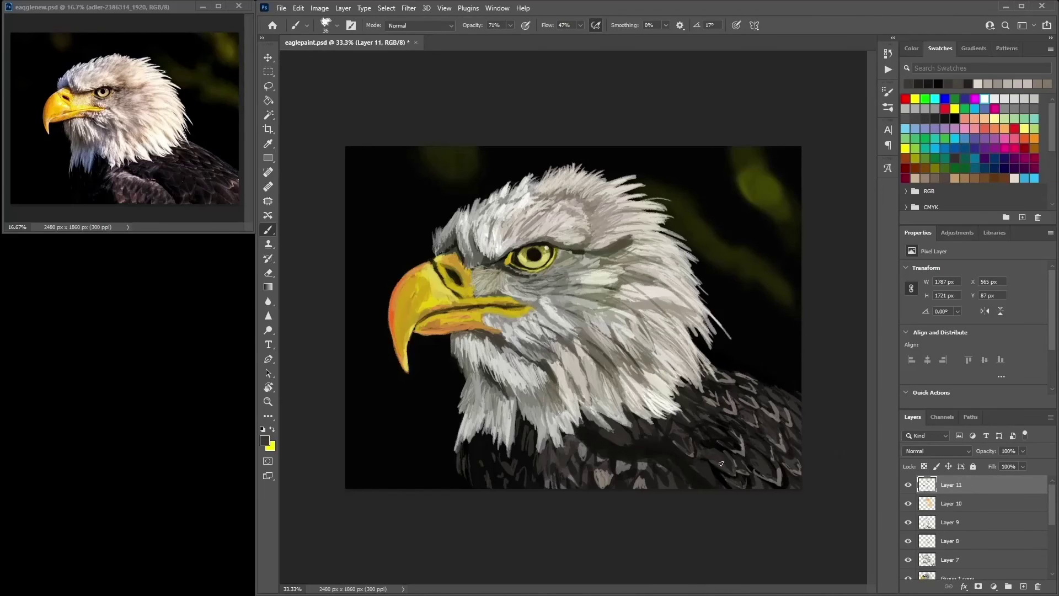
{"action": "left_click", "coordinate": [703, 425], "text": "alt"}
{"action": "left_click_drag", "start_coordinate": [628, 488], "coordinate": [631, 438]}
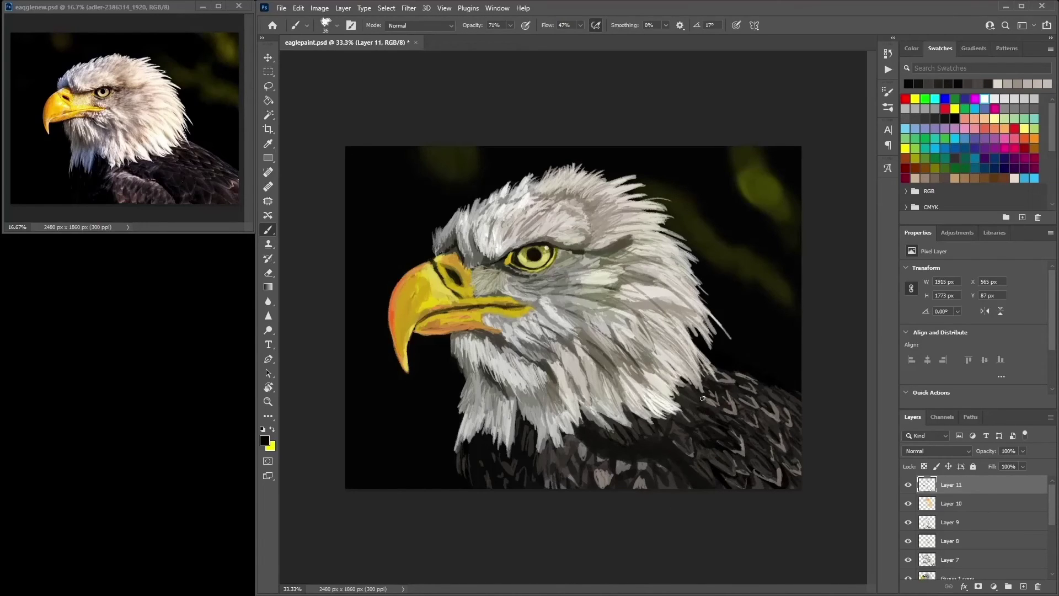
{"action": "left_click", "coordinate": [683, 427], "text": "alt"}
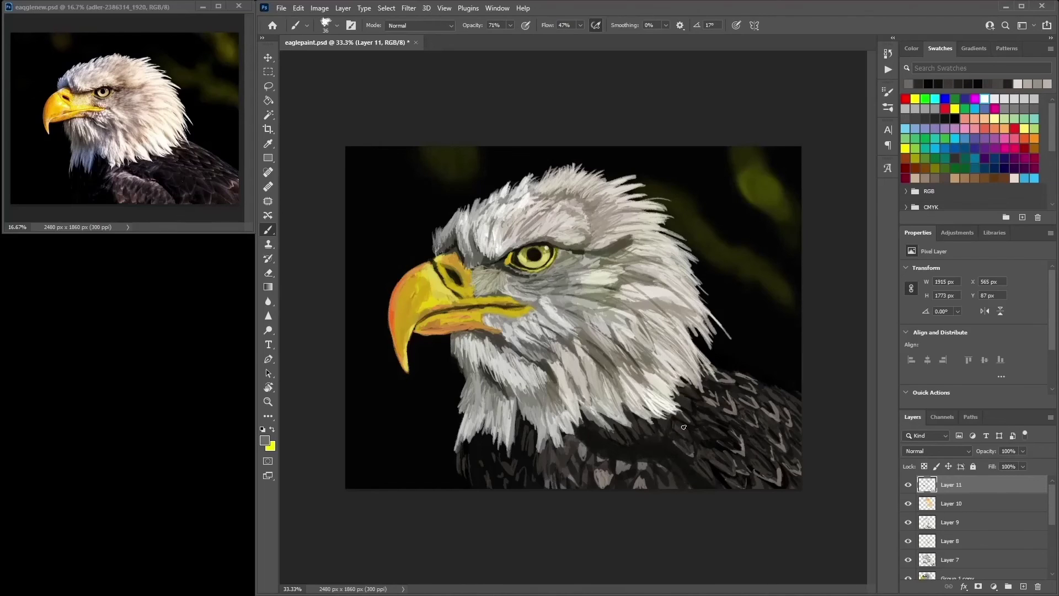
{"action": "left_click", "coordinate": [713, 355], "text": "alt"}
{"action": "left_click", "coordinate": [783, 432], "text": "alt"}
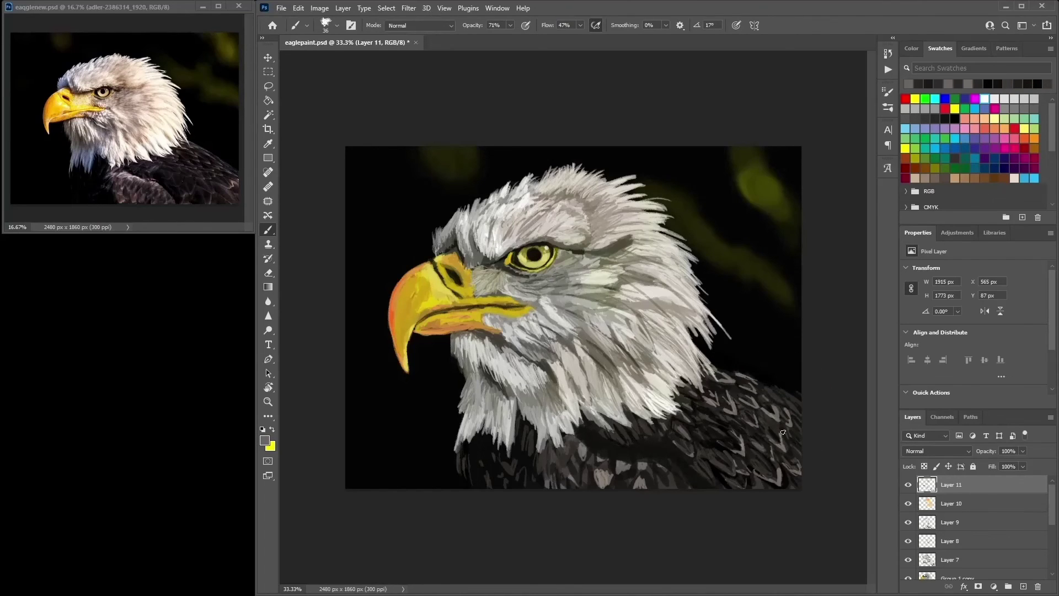
- Refine the feathers around and behind the eye and on the throat below the beak with sampled greys and off-whites
{"action": "left_click", "coordinate": [591, 272], "text": "alt"}
{"action": "left_click", "coordinate": [585, 226], "text": "alt"}
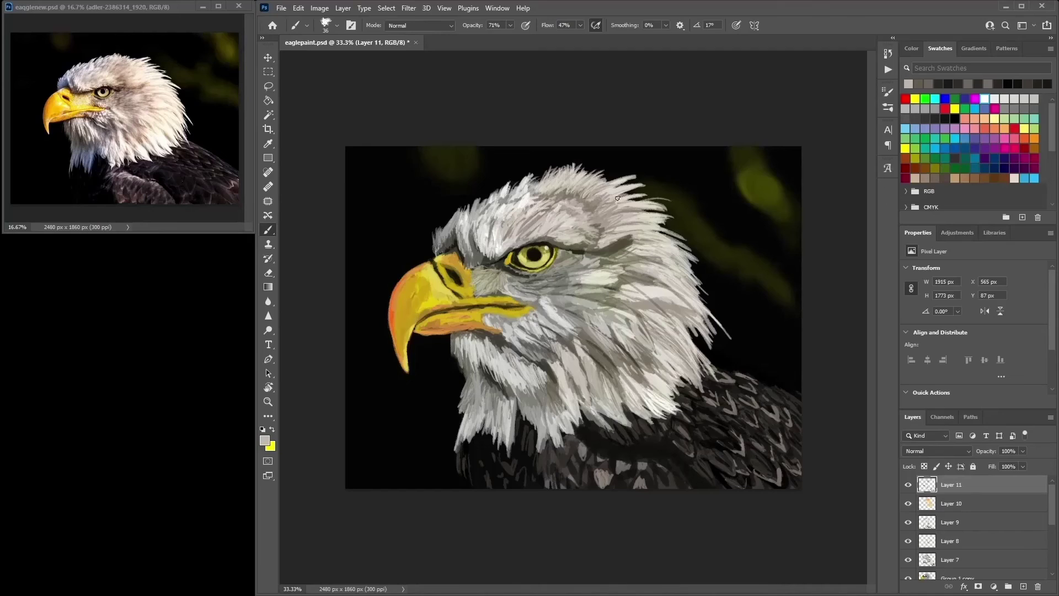
{"action": "left_click", "coordinate": [555, 253], "text": "alt"}
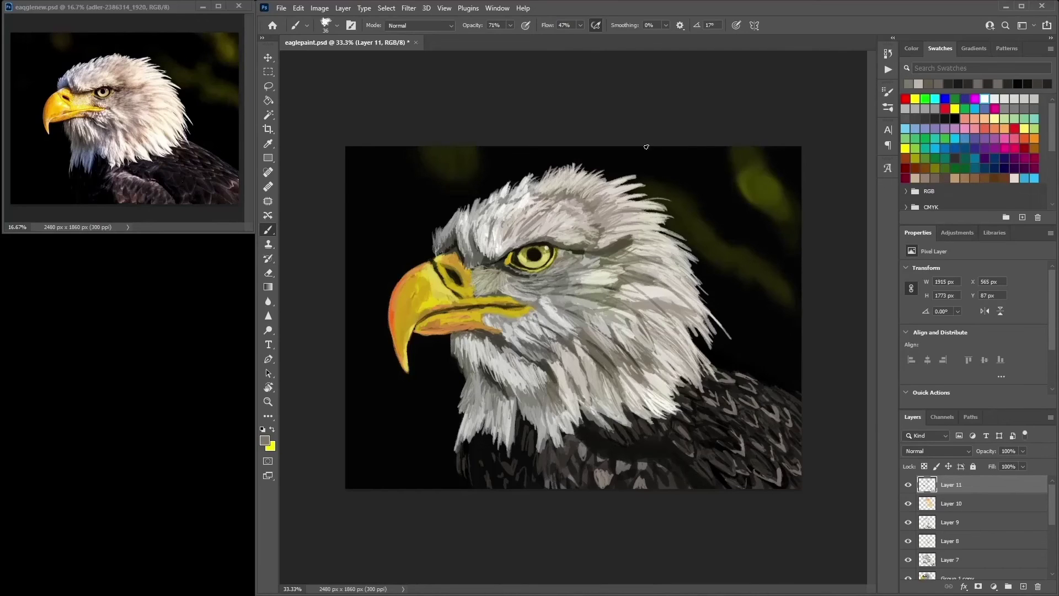
{"action": "left_click", "coordinate": [560, 260], "text": "alt"}
{"action": "left_click", "coordinate": [560, 260], "text": "alt"}
{"action": "left_click", "coordinate": [580, 262], "text": "alt"}
{"action": "left_click", "coordinate": [566, 278], "text": "alt"}
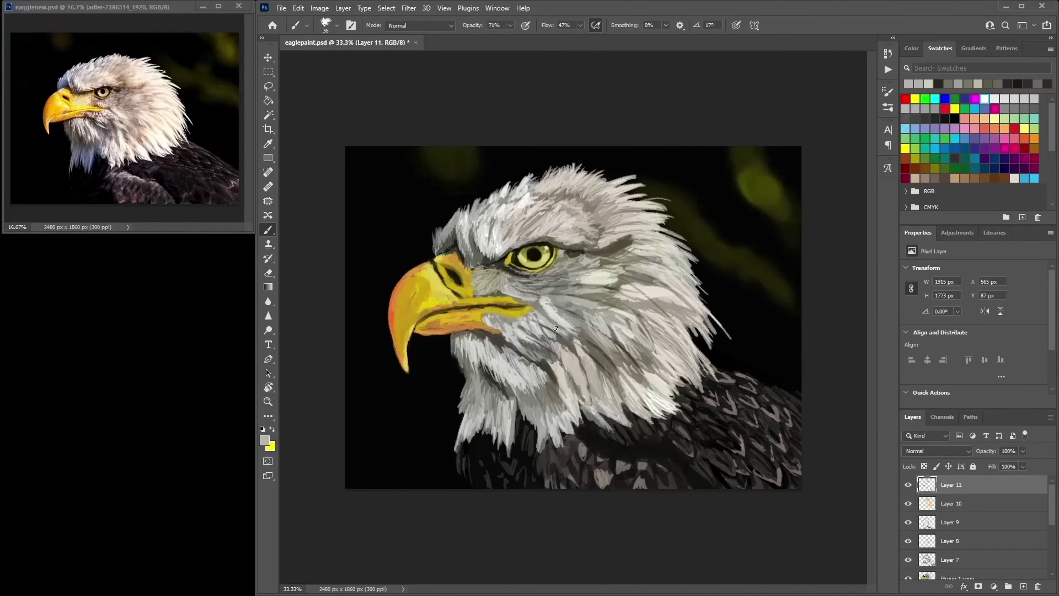
{"action": "mouse_move", "coordinate": [487, 339]}
{"action": "left_mouse_down"}
{"action": "mouse_move", "coordinate": [481, 375]}
{"action": "mouse_move", "coordinate": [504, 386]}
{"action": "mouse_move", "coordinate": [499, 375]}
{"action": "mouse_move", "coordinate": [506, 388]}
{"action": "left_mouse_up"}
{"action": "left_click", "coordinate": [524, 386], "text": "alt"}
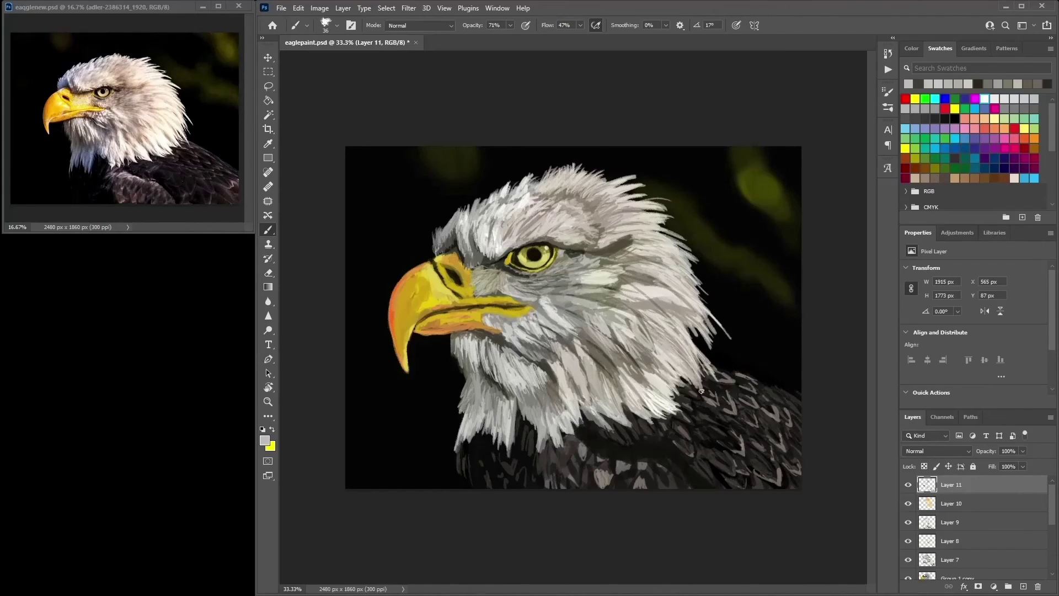
- Touch up the iris with pale yellow and olive tones sampled from the eye
{"action": "left_click", "coordinate": [264, 440]}
{"action": "left_click", "coordinate": [83, 276]}
{"action": "left_click", "coordinate": [269, 247]}
{"action": "left_click", "coordinate": [523, 259], "text": "alt"}
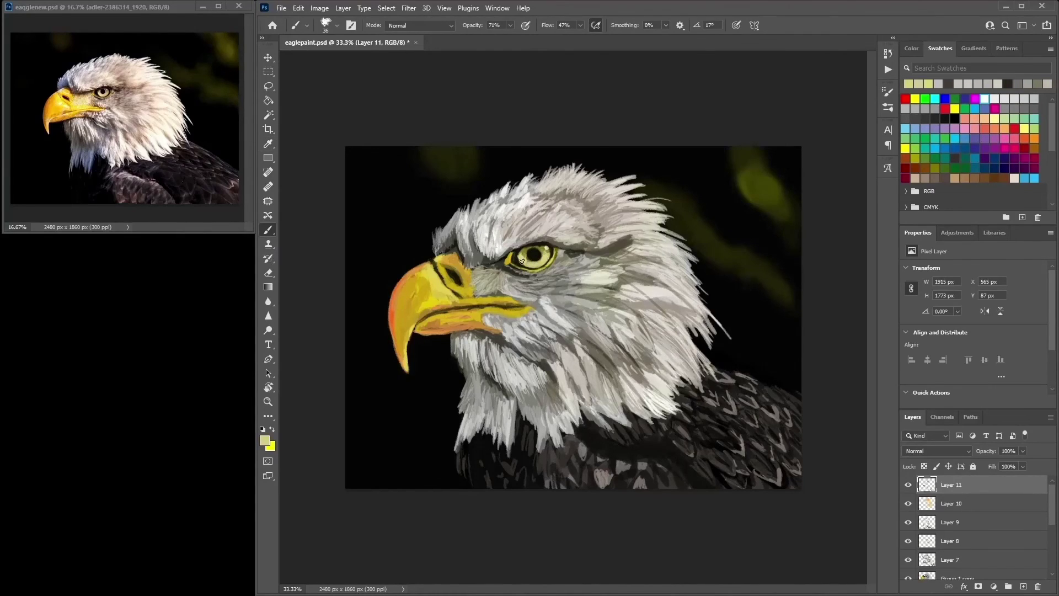
{"action": "left_click", "coordinate": [535, 257], "text": "alt"}
- Add off-white and grey feather strokes over the cheek and beside the beak corner, using tones sampled from the surrounding plumage
{"action": "left_click", "coordinate": [598, 285], "text": "alt"}
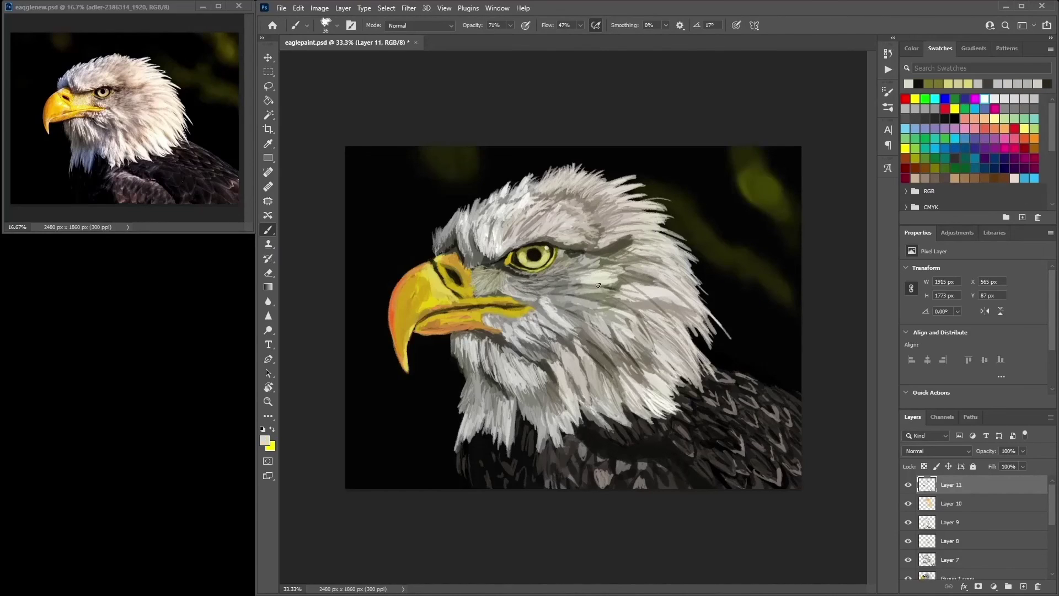
{"action": "left_click", "coordinate": [509, 325], "text": "alt"}
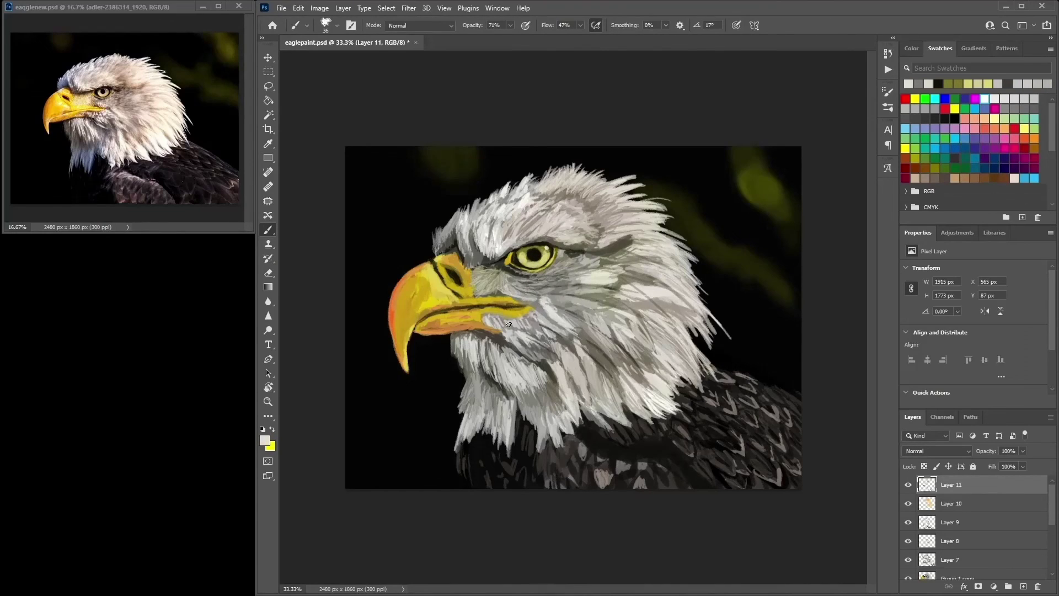
{"action": "left_click", "coordinate": [555, 332], "text": "alt"}
{"action": "left_click", "coordinate": [607, 314], "text": "alt"}
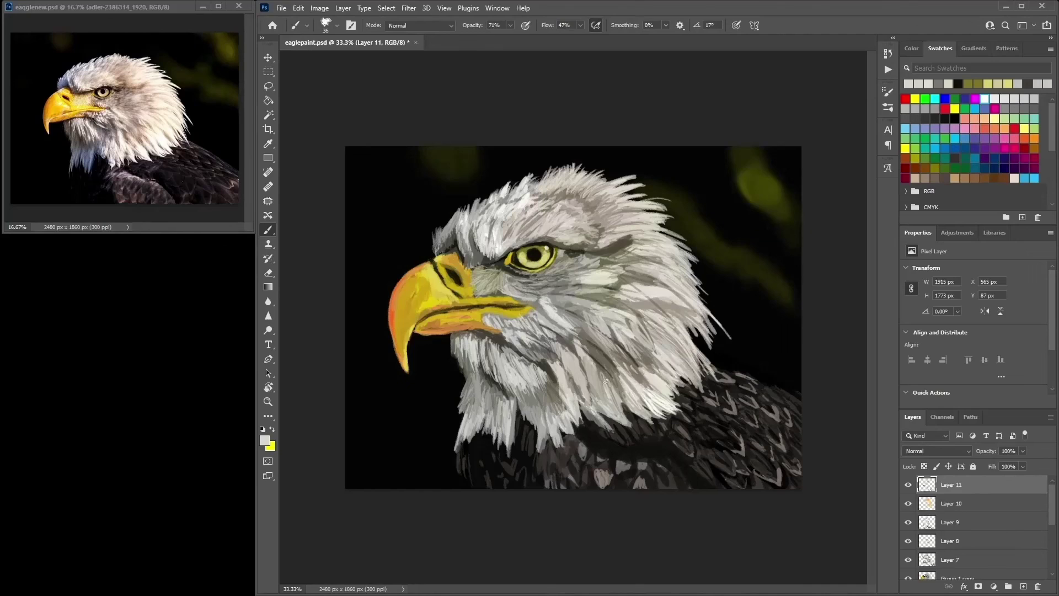
{"action": "left_click", "coordinate": [413, 327], "text": "alt"}
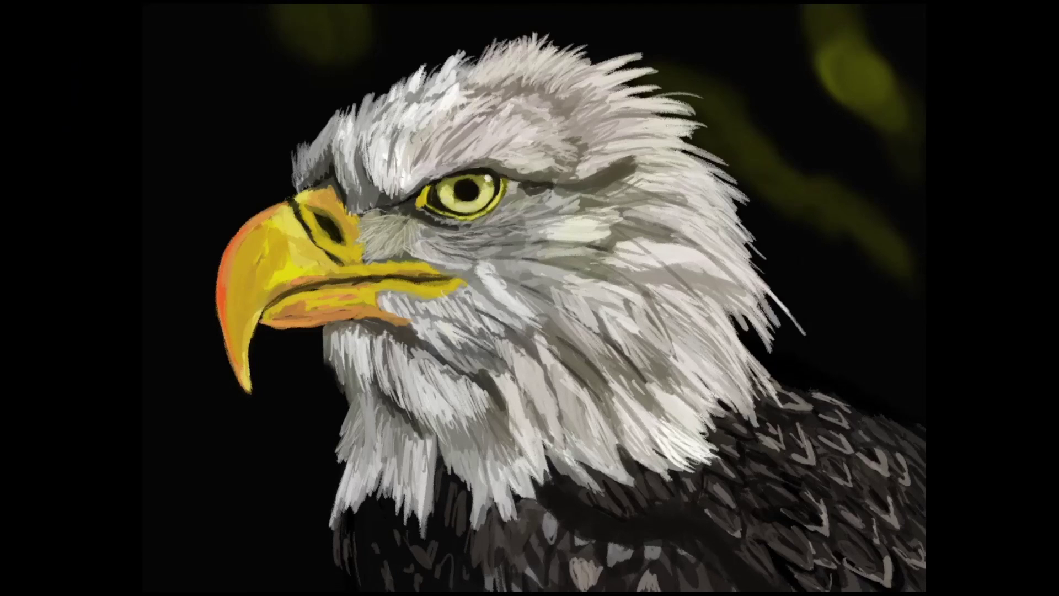
{"action": "mouse_move", "coordinate": [519, 455]}
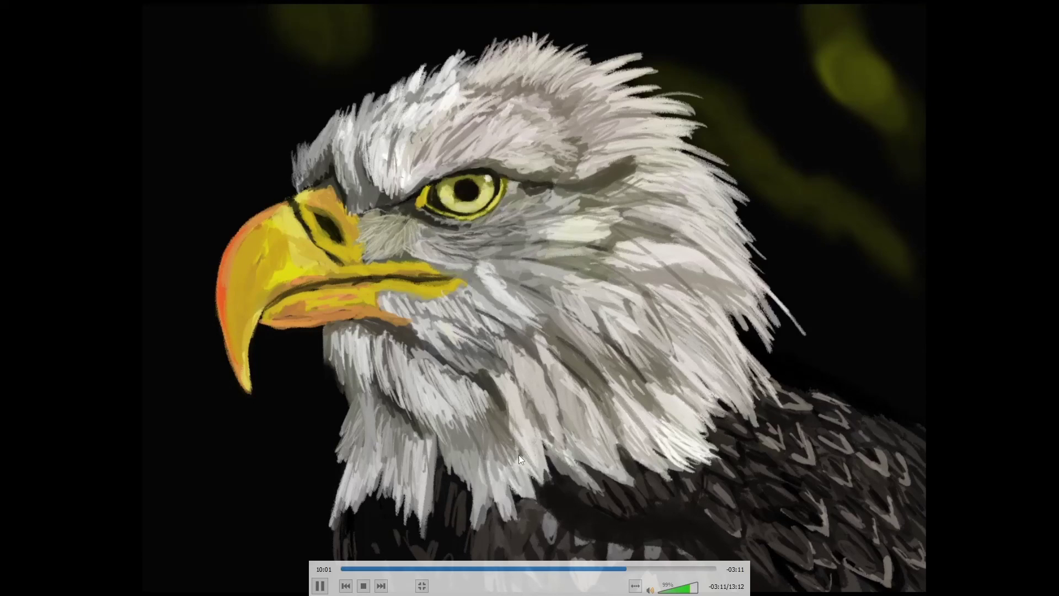
{"action": "left_click", "coordinate": [316, 587]}
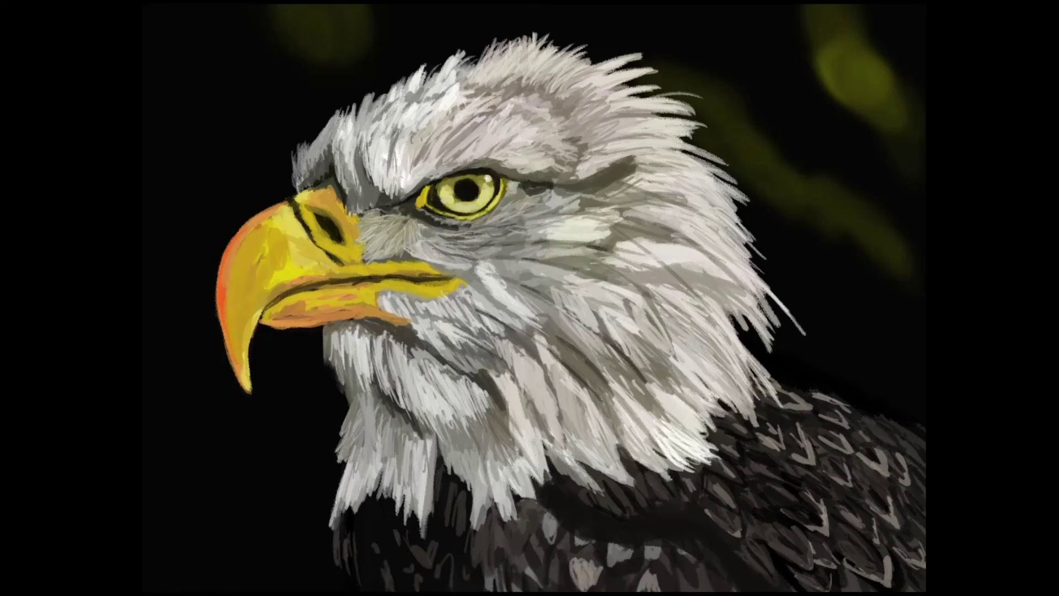